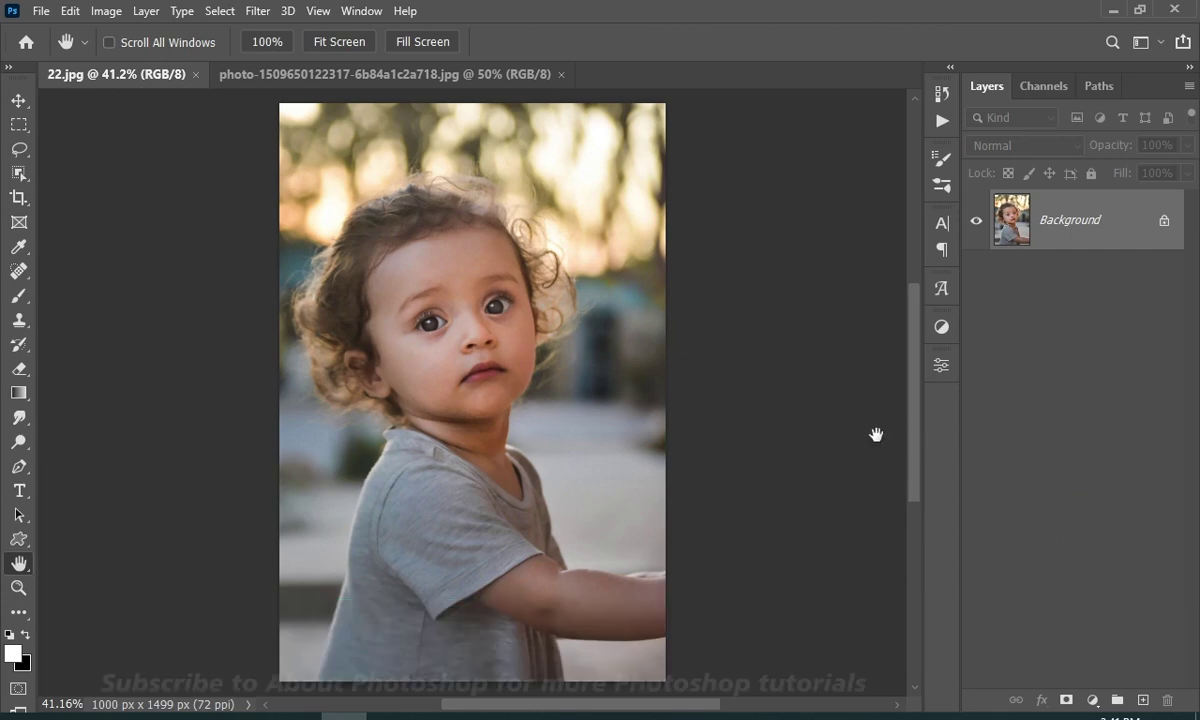
Copy the entire street photo into 22.jpg as Layer 1 and convert it to a smart object
click(466, 72)
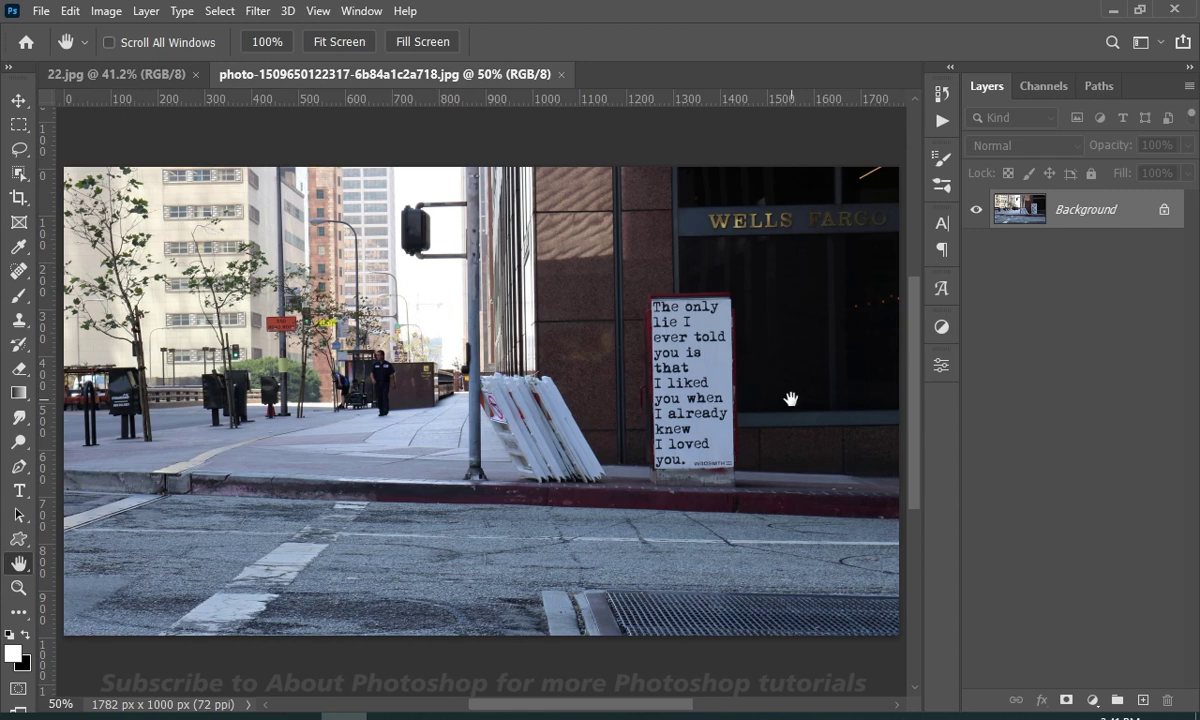
key(ctrl+a)
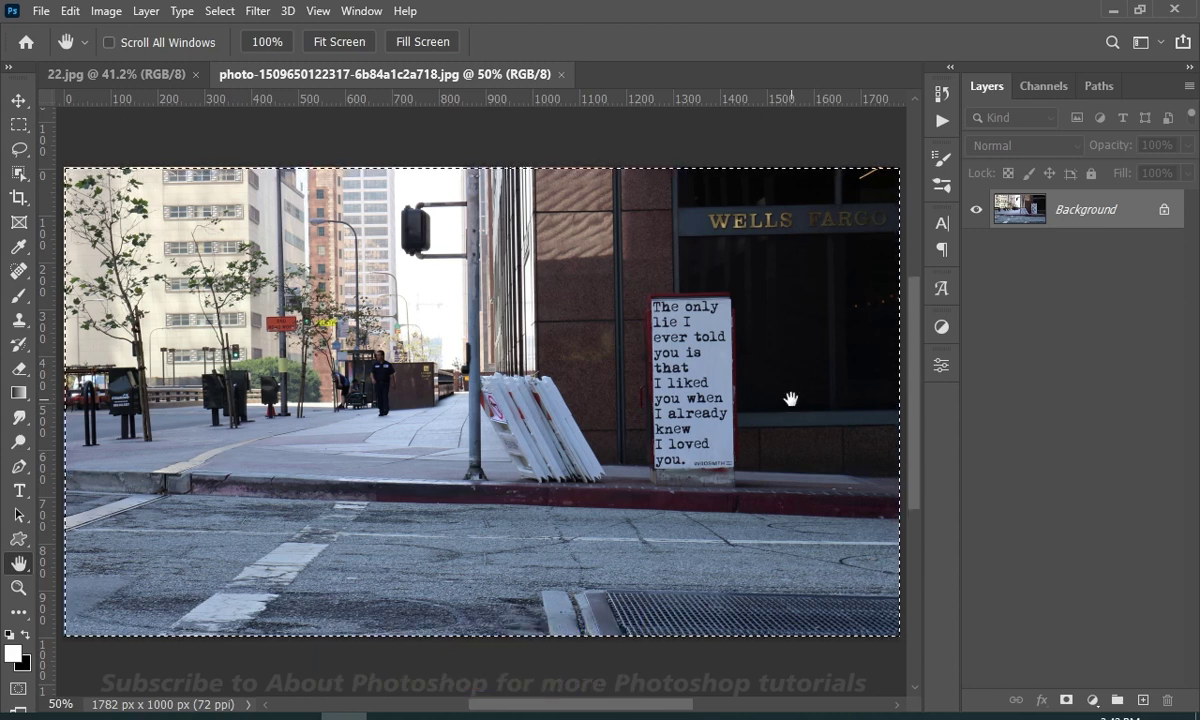
key(ctrl+c)
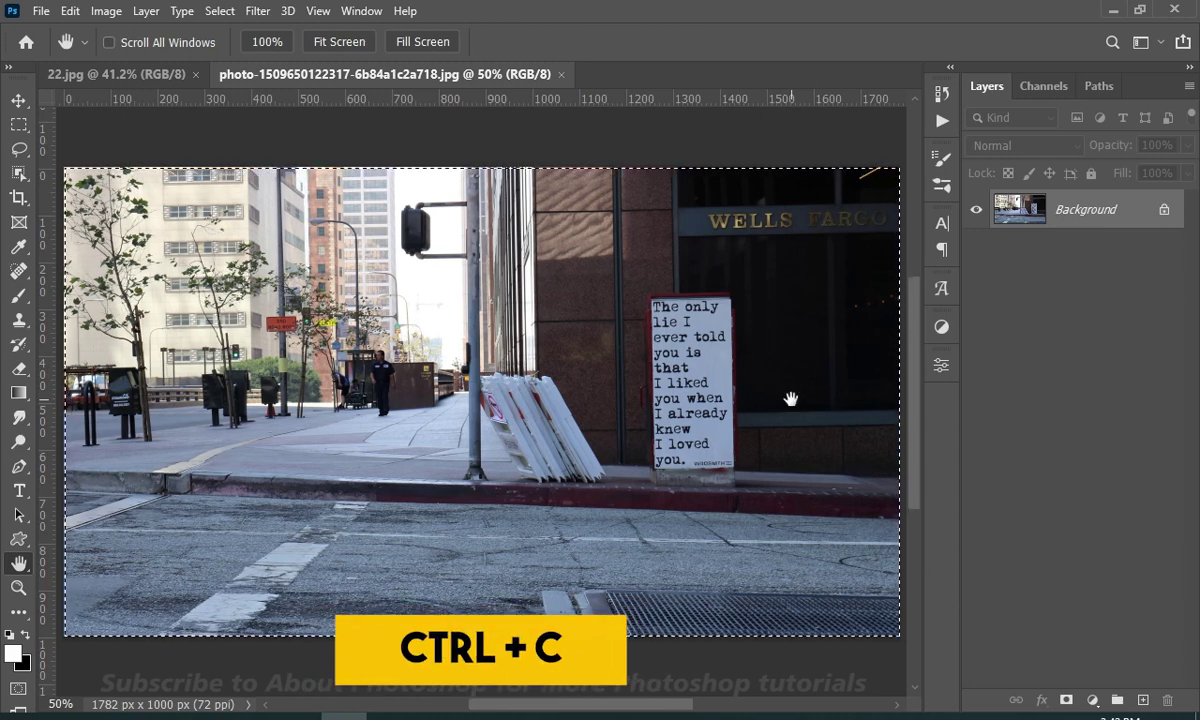
click(160, 74)
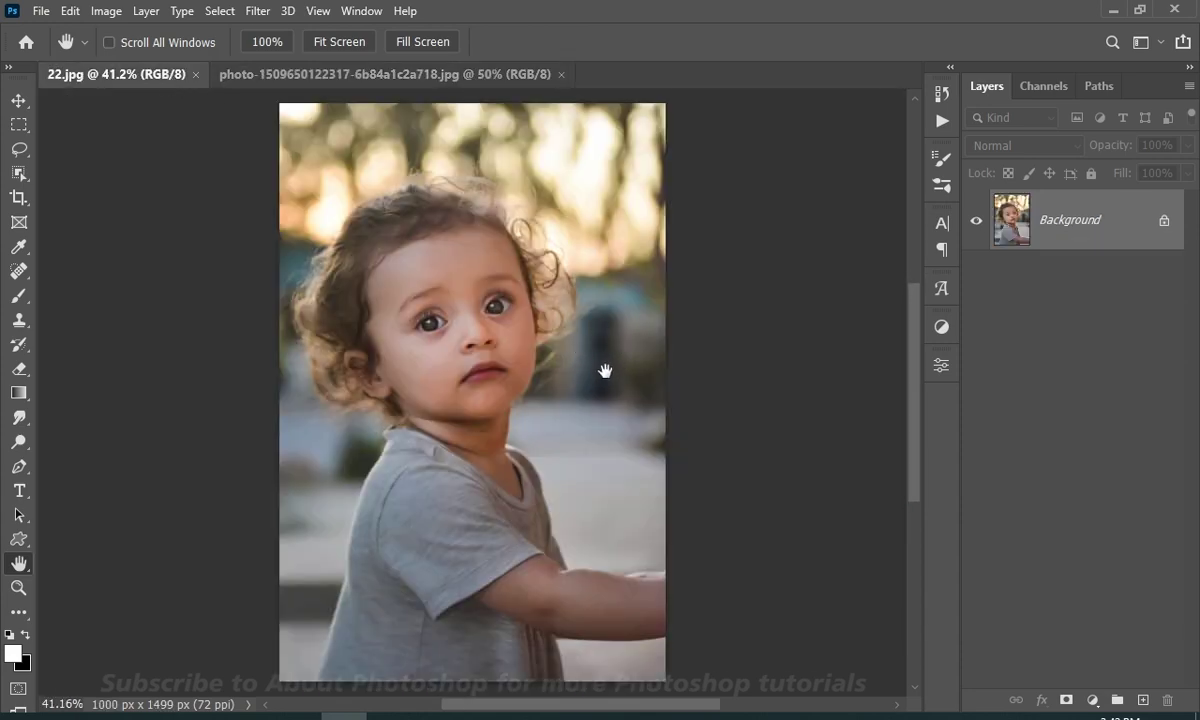
key(ctrl+v)
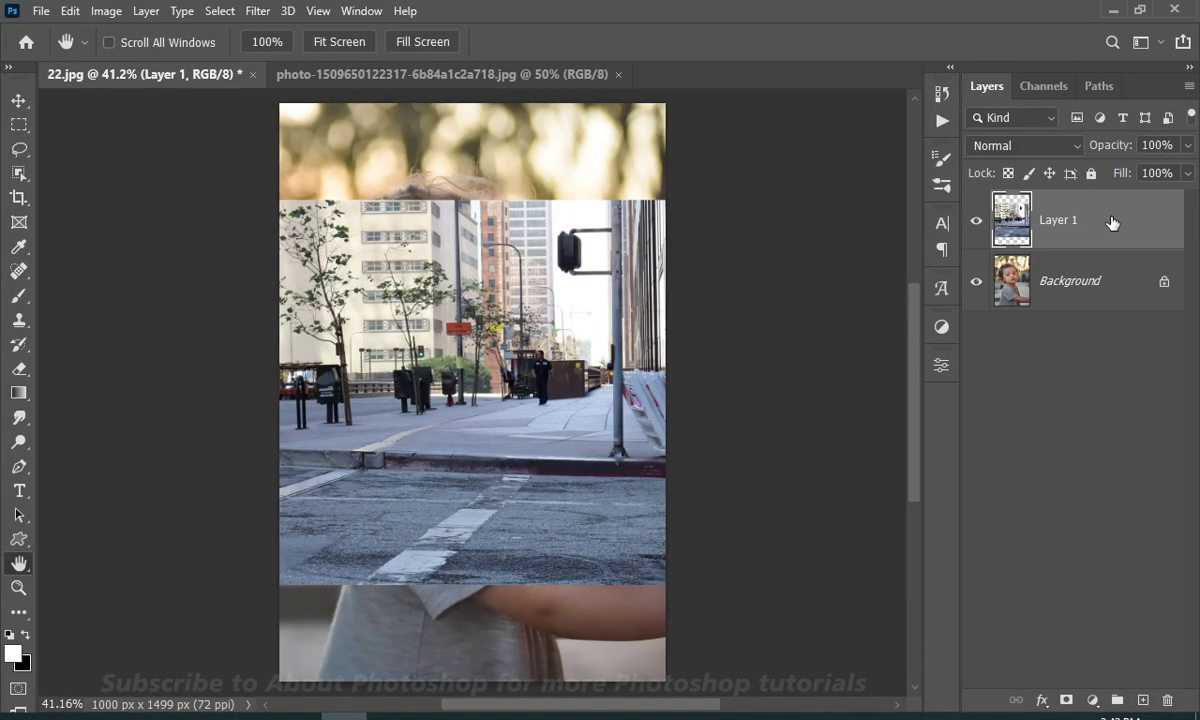
right_click(1113, 224)
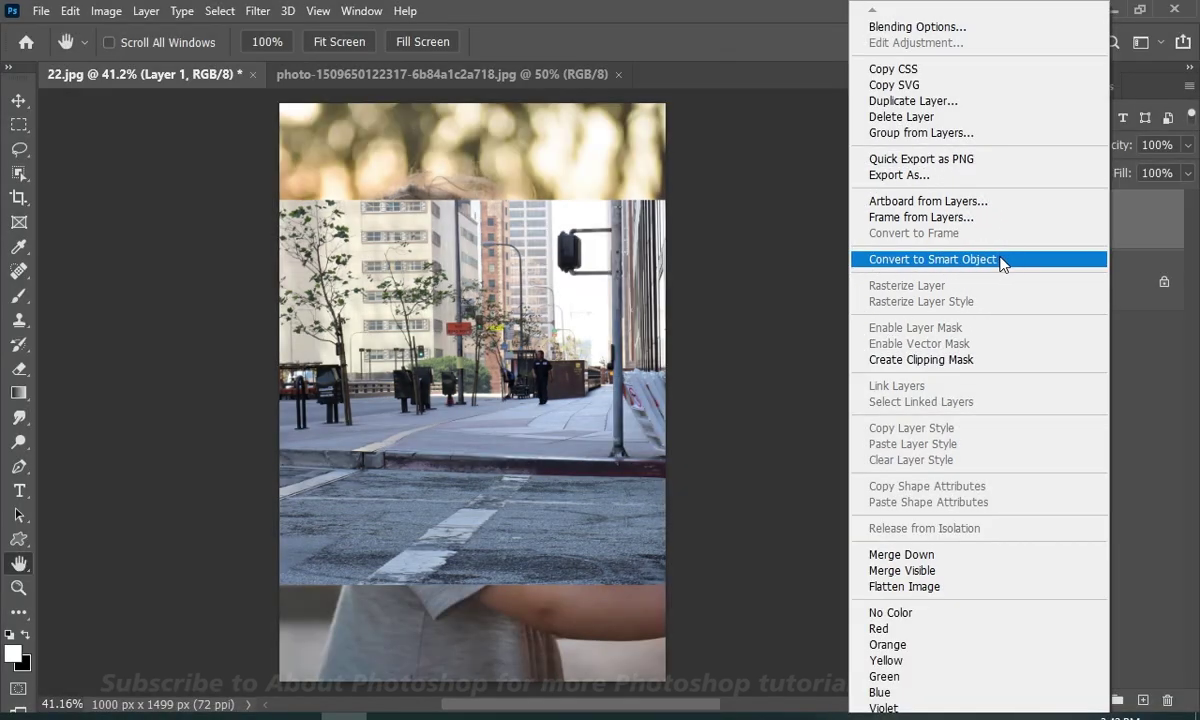
click(1018, 261)
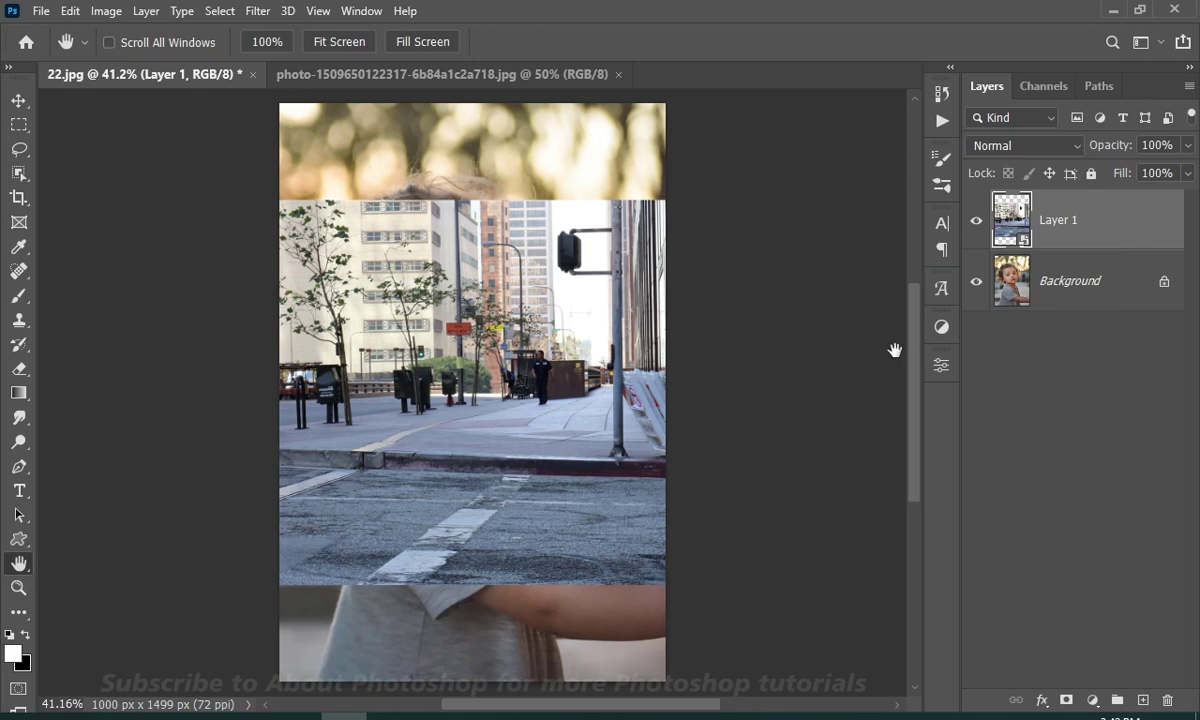
Scale Layer 1 to 149.90% to cover the portrait and set its blend mode to Screen
key(ctrl+t)
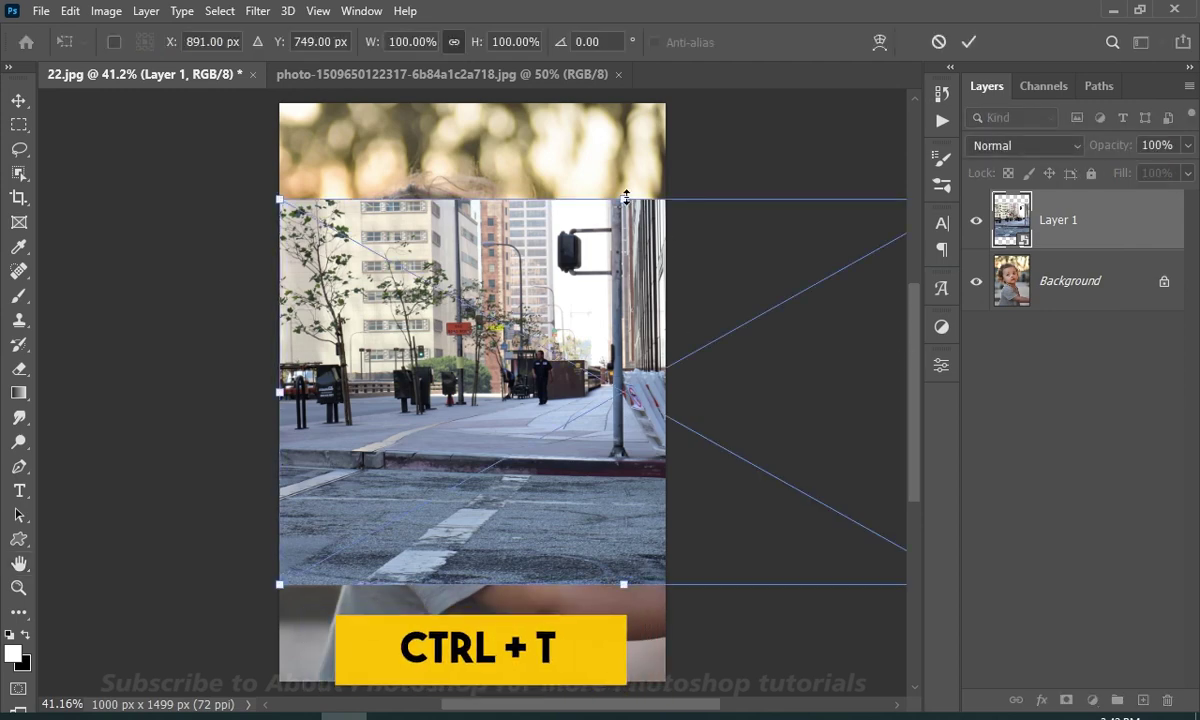
drag(626, 198, 624, 322)
drag(695, 425, 606, 341)
drag(517, 212, 518, 103)
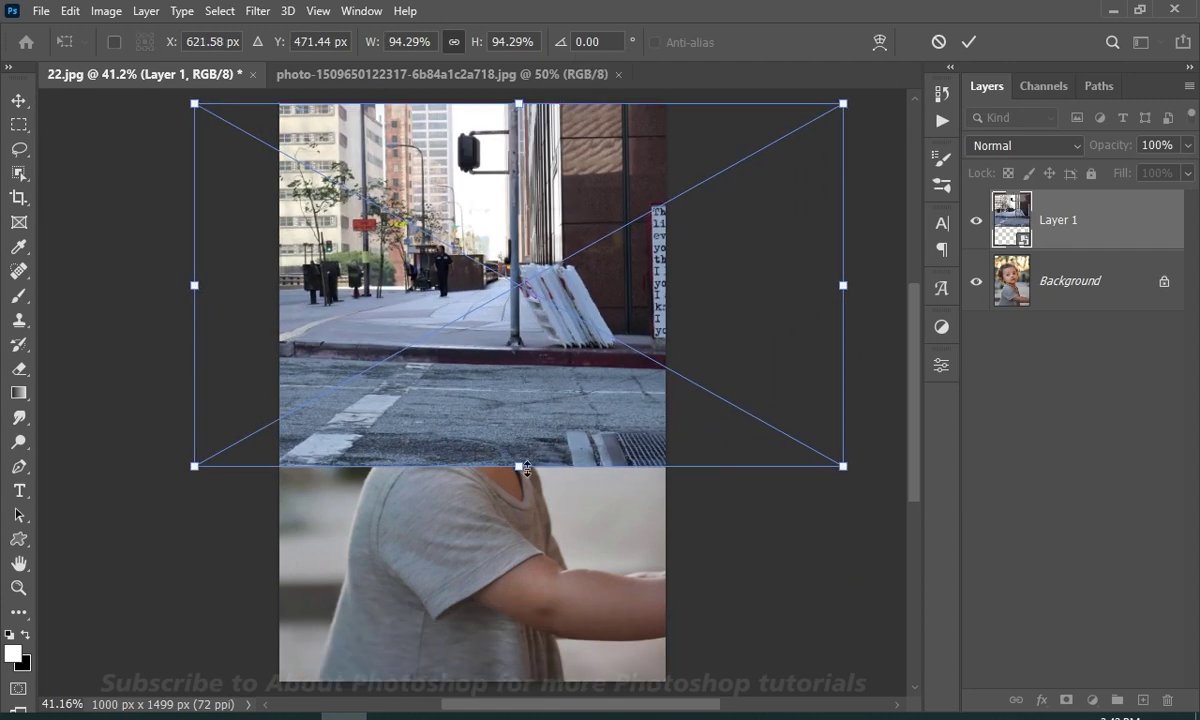
drag(521, 470, 520, 681)
drag(577, 441, 637, 445)
key(Return)
key(h)
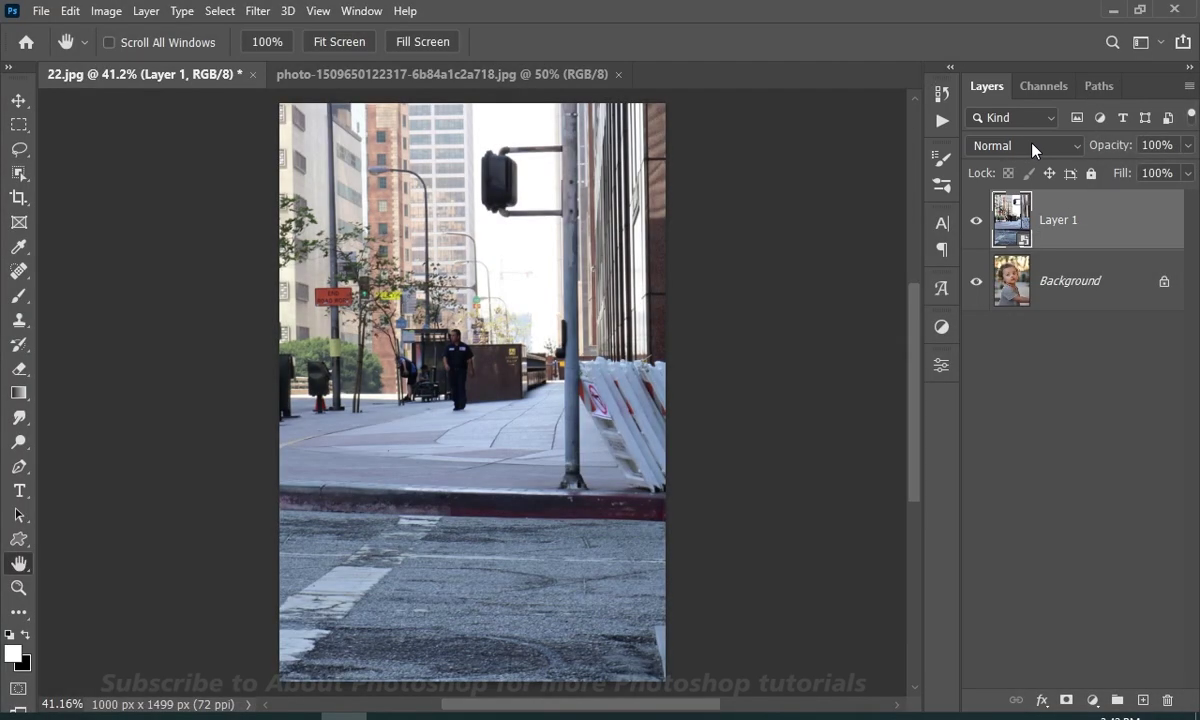
click(1033, 146)
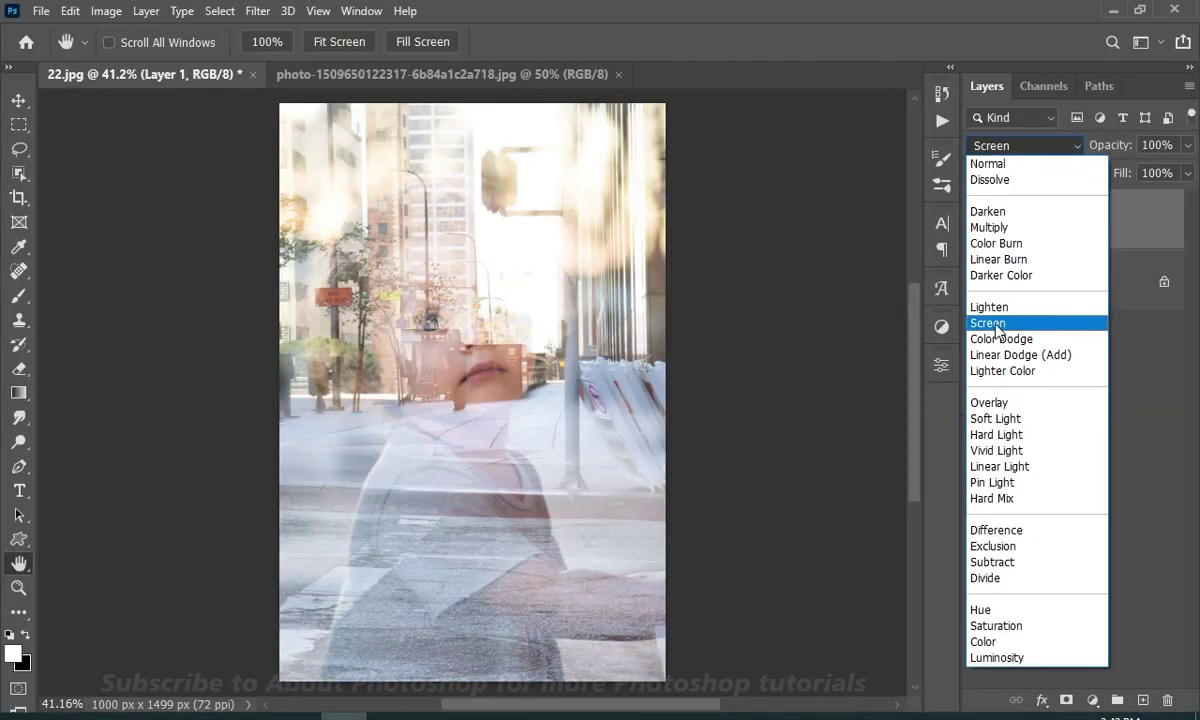
click(985, 323)
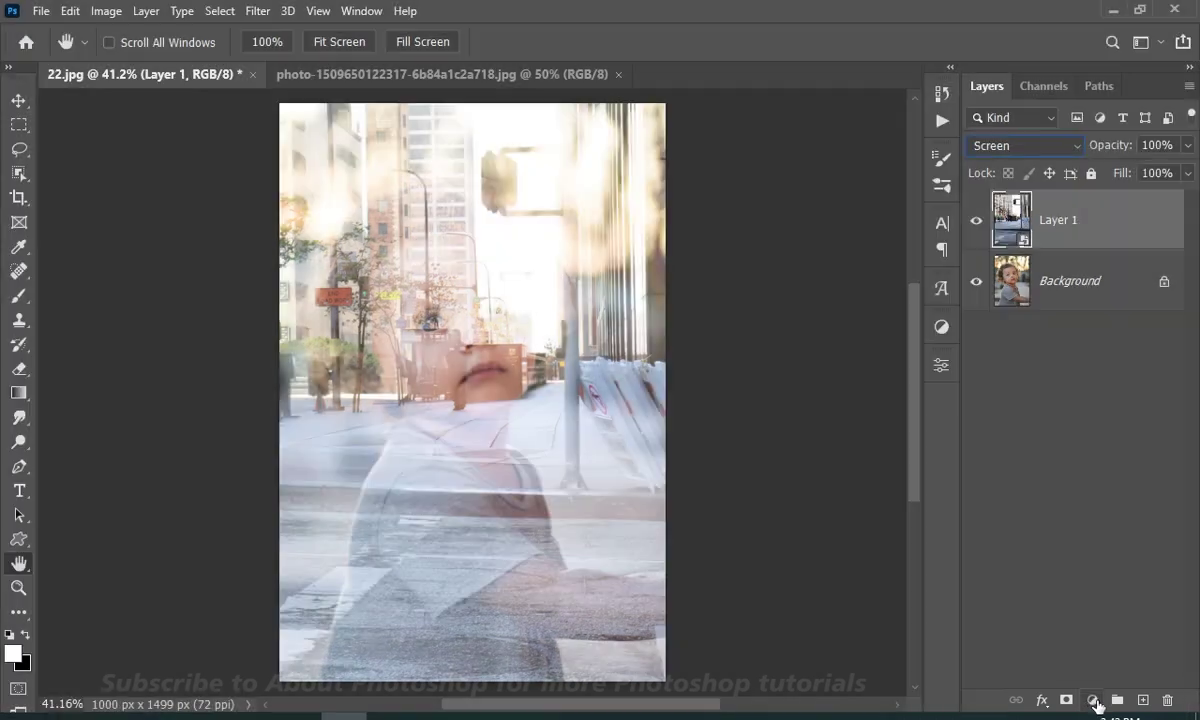
Add a Levels adjustment clipped to the street layer, darkening its shadows and midtones
click(1094, 701)
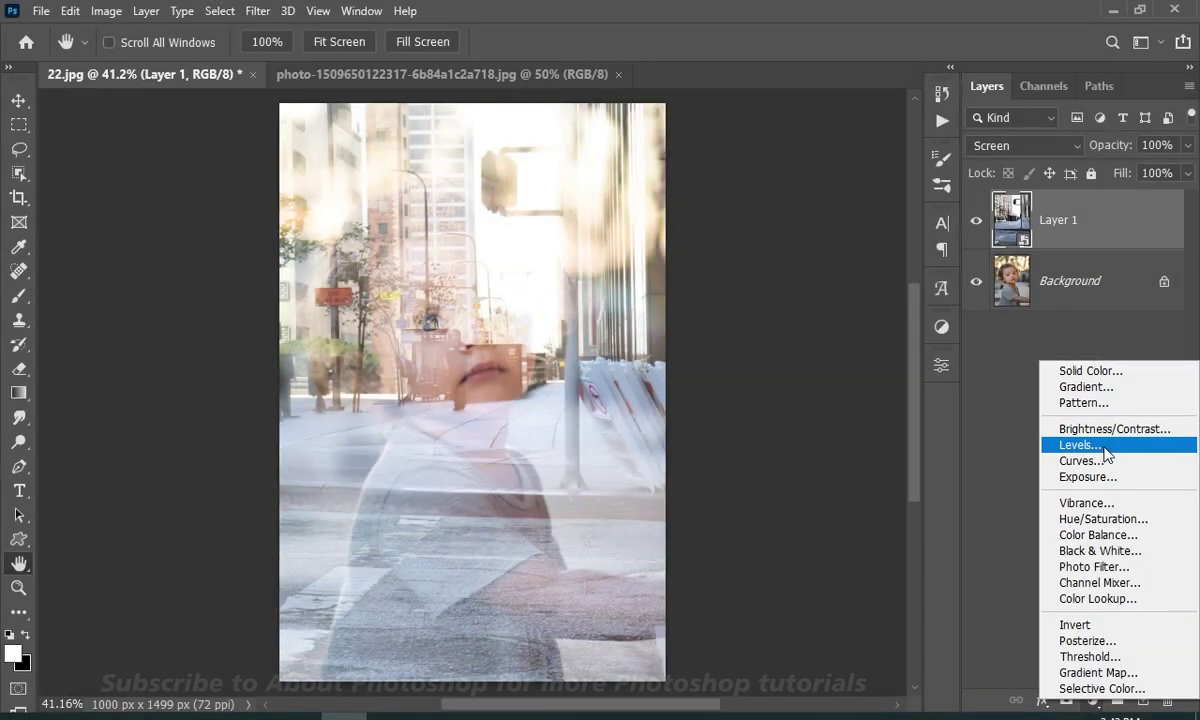
click(1080, 445)
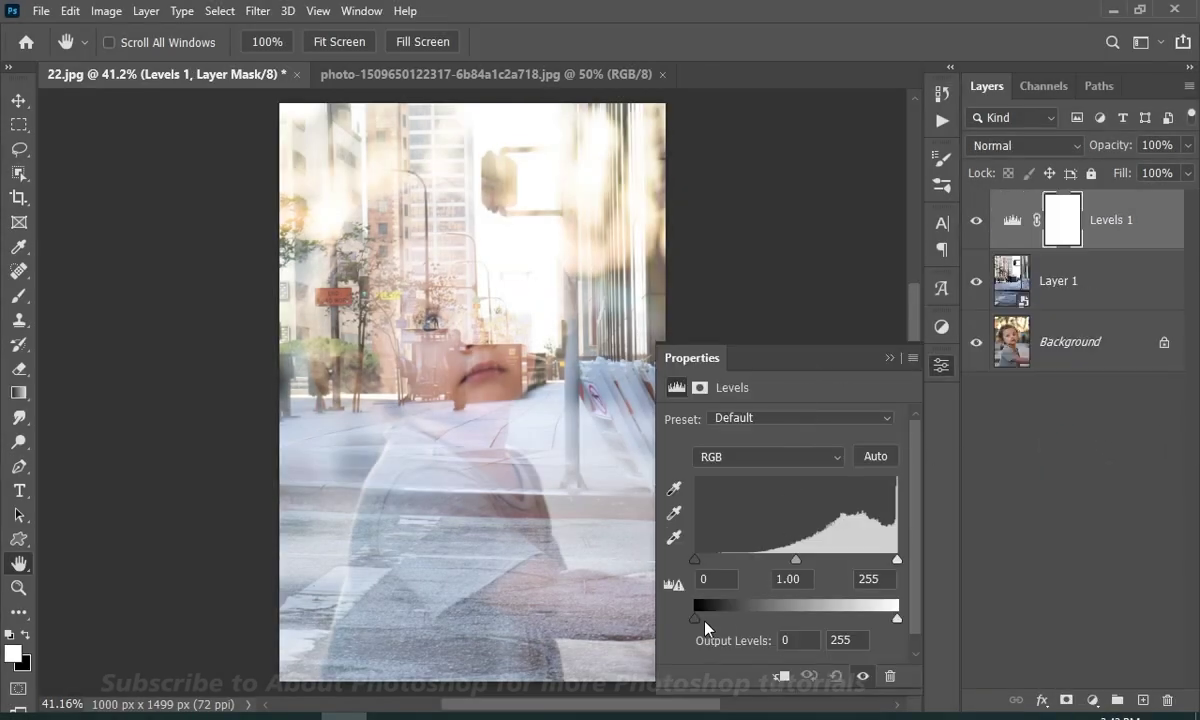
drag(697, 561, 716, 562)
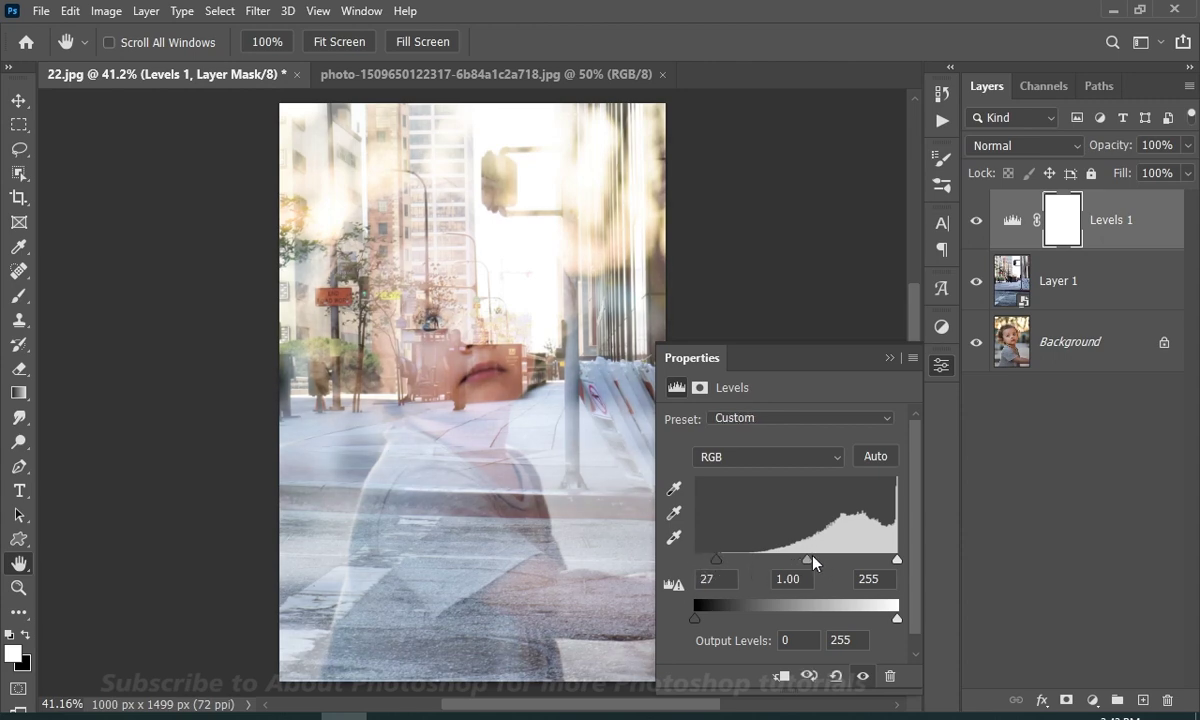
drag(812, 562, 845, 563)
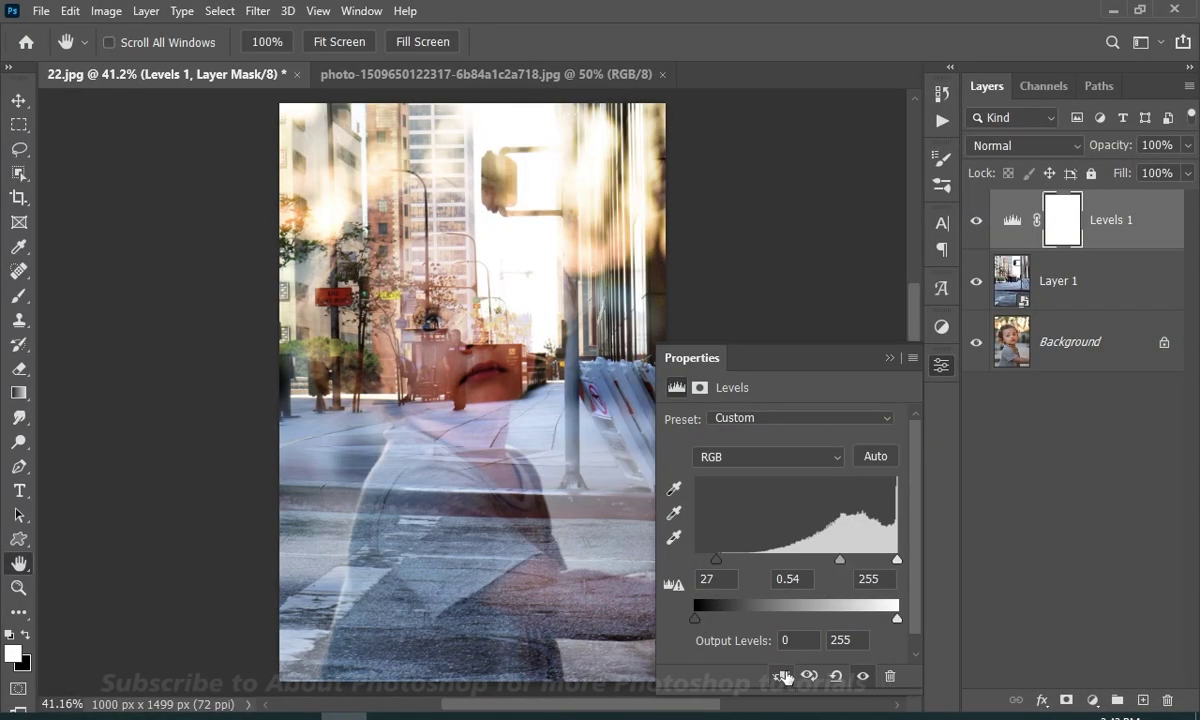
click(782, 676)
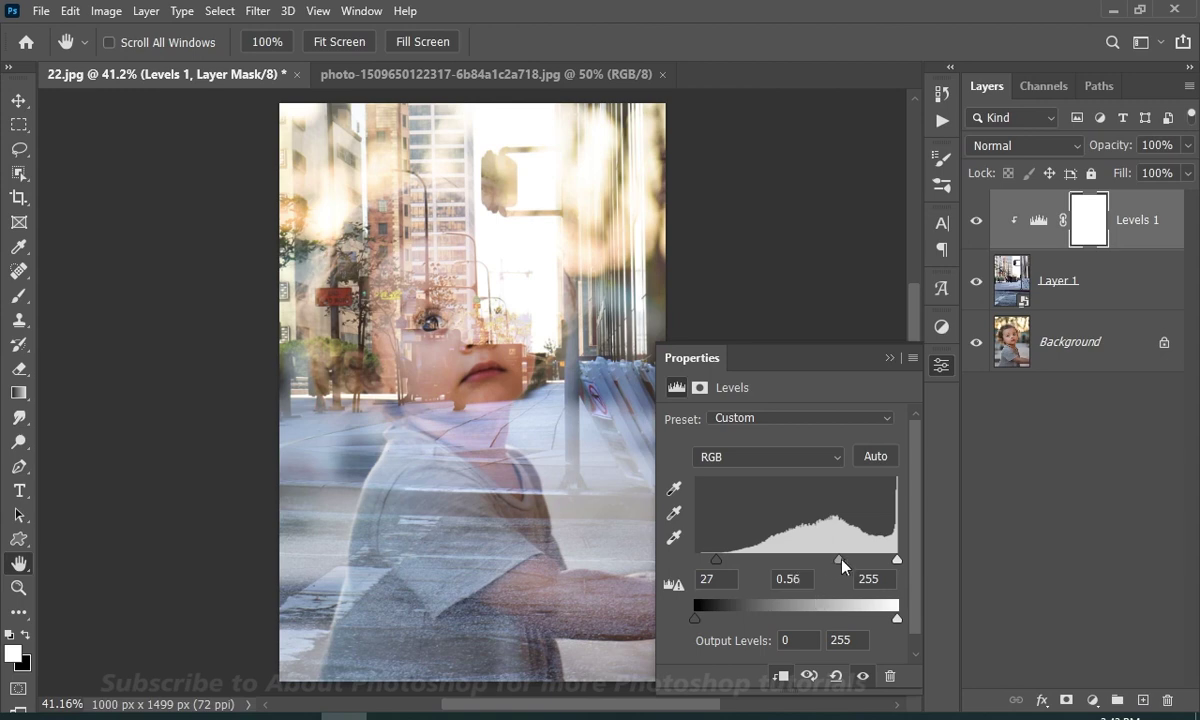
mouse_move(845, 566)
mouse_down()
mouse_move(866, 567)
mouse_move(853, 566)
mouse_up()
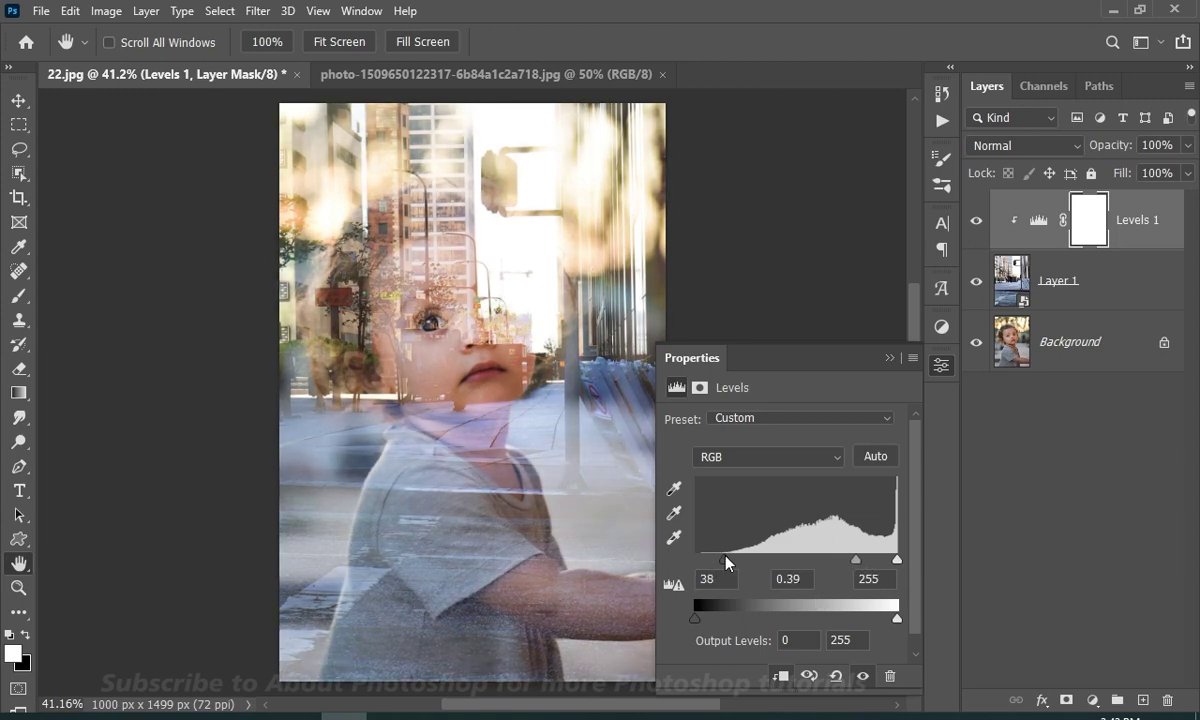
drag(695, 619, 704, 620)
click(889, 357)
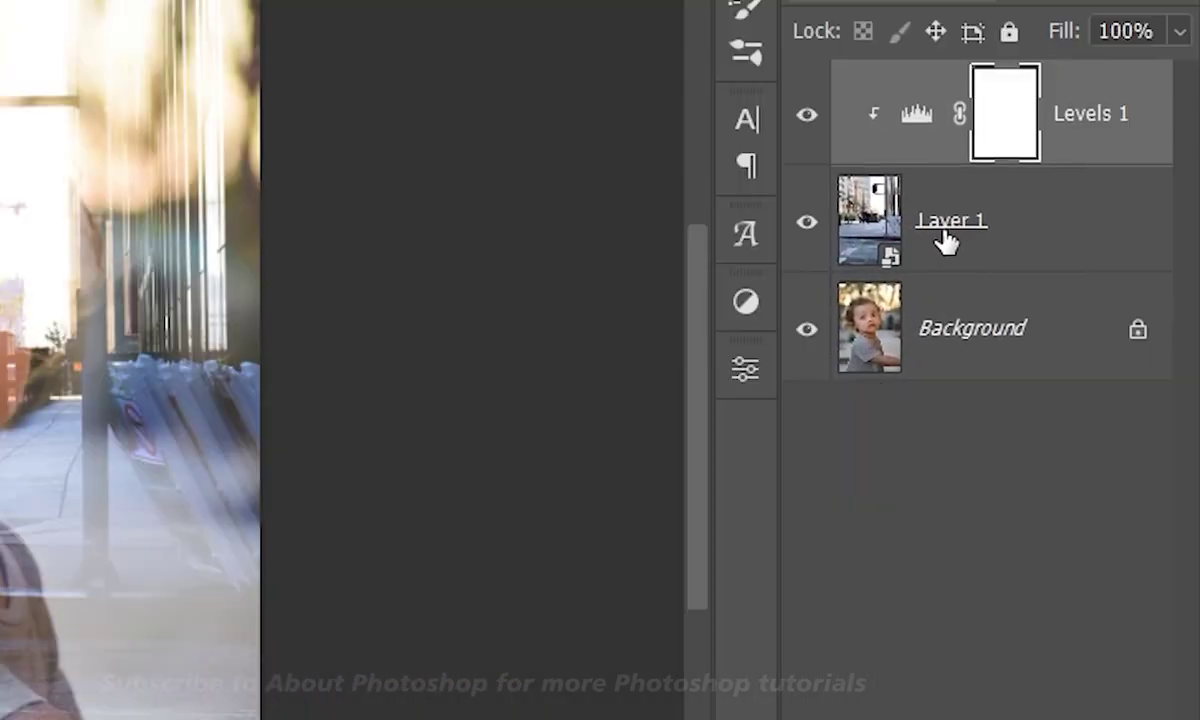
Rename Layer 1 to 'window reflection'
double_click(945, 232)
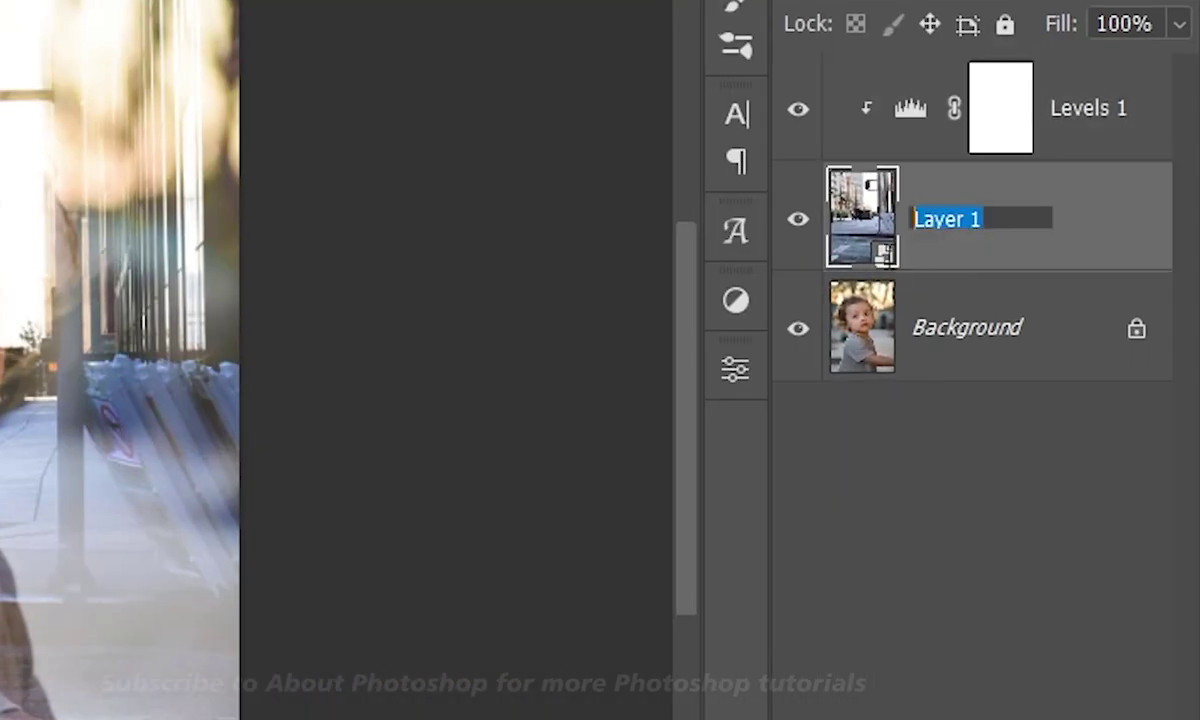
text(window r)
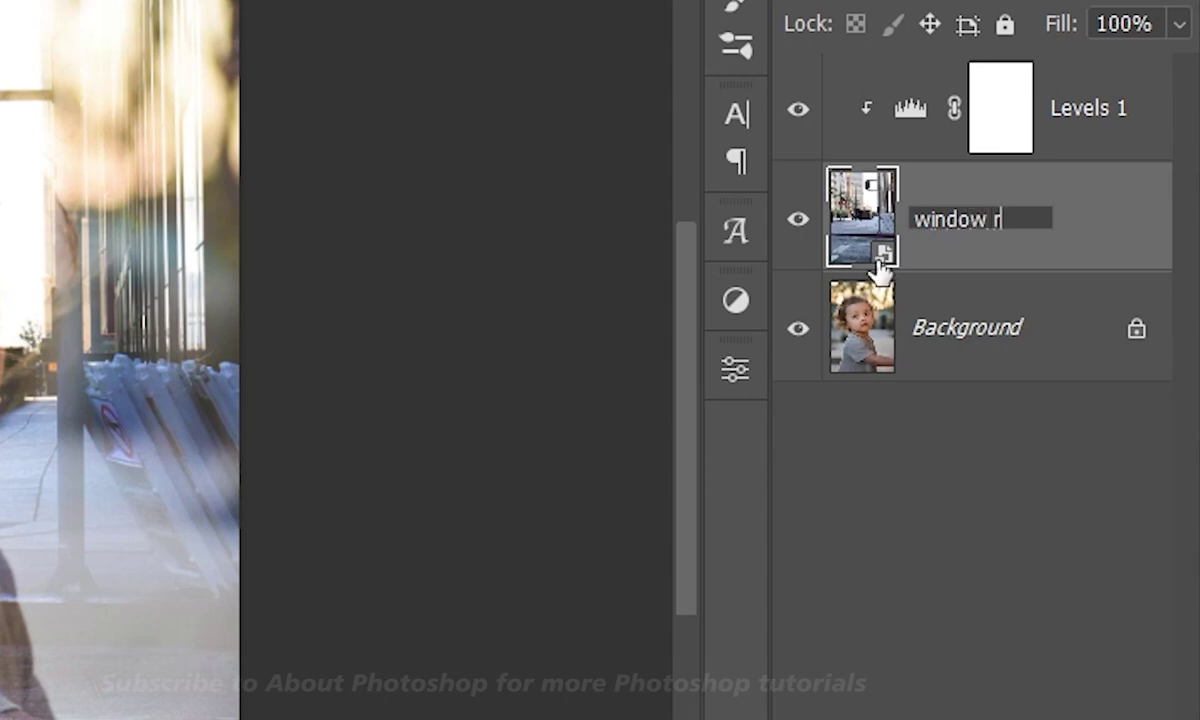
text(eflection)
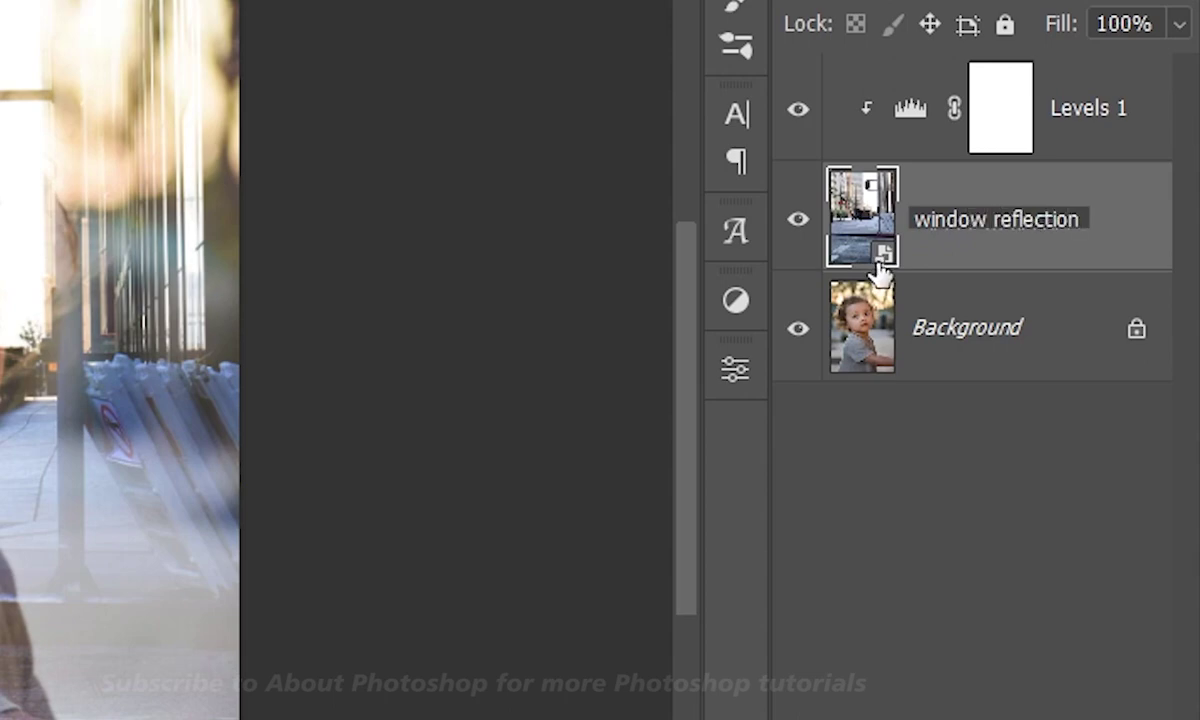
key(Return)
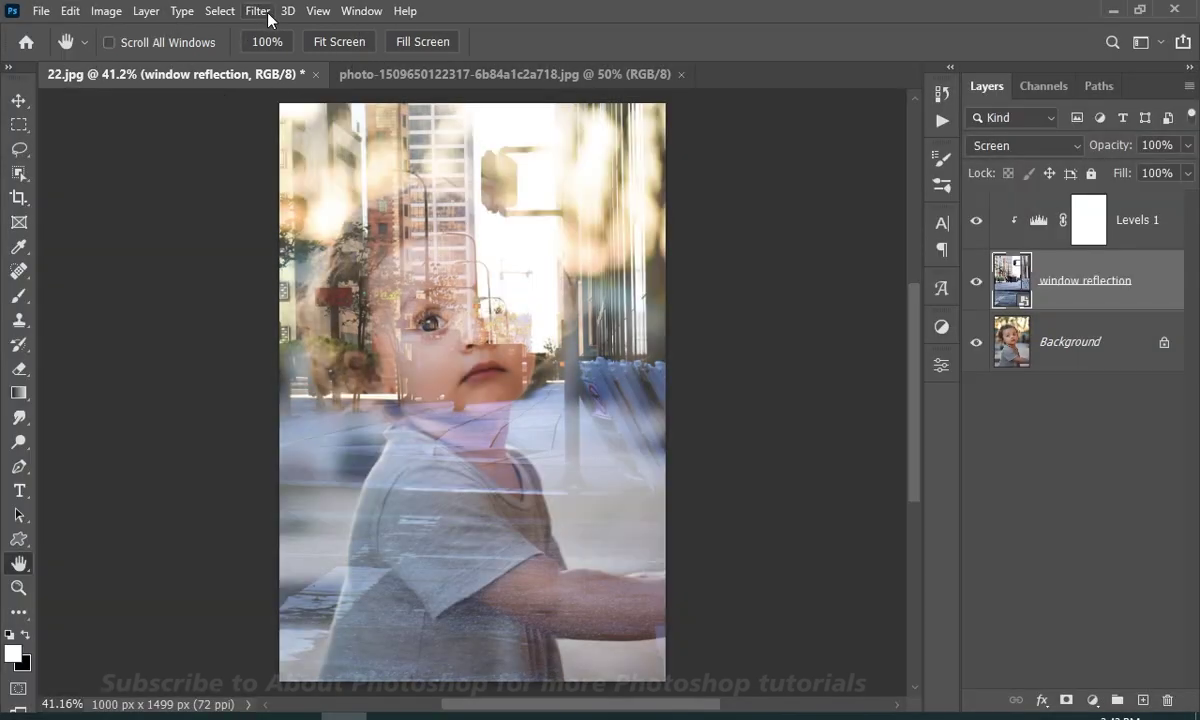
Apply a Filter > Blur > Gaussian Blur with a 7.8-pixel radius to the window reflection layer
click(266, 12)
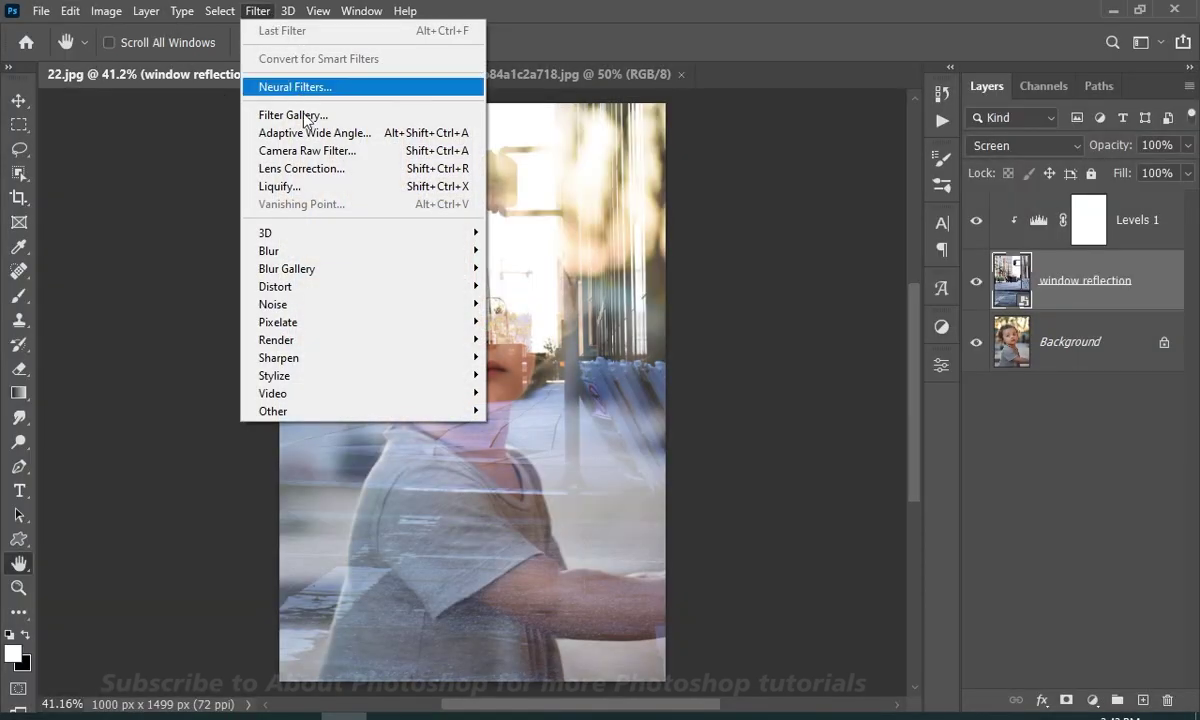
mouse_move(330, 255)
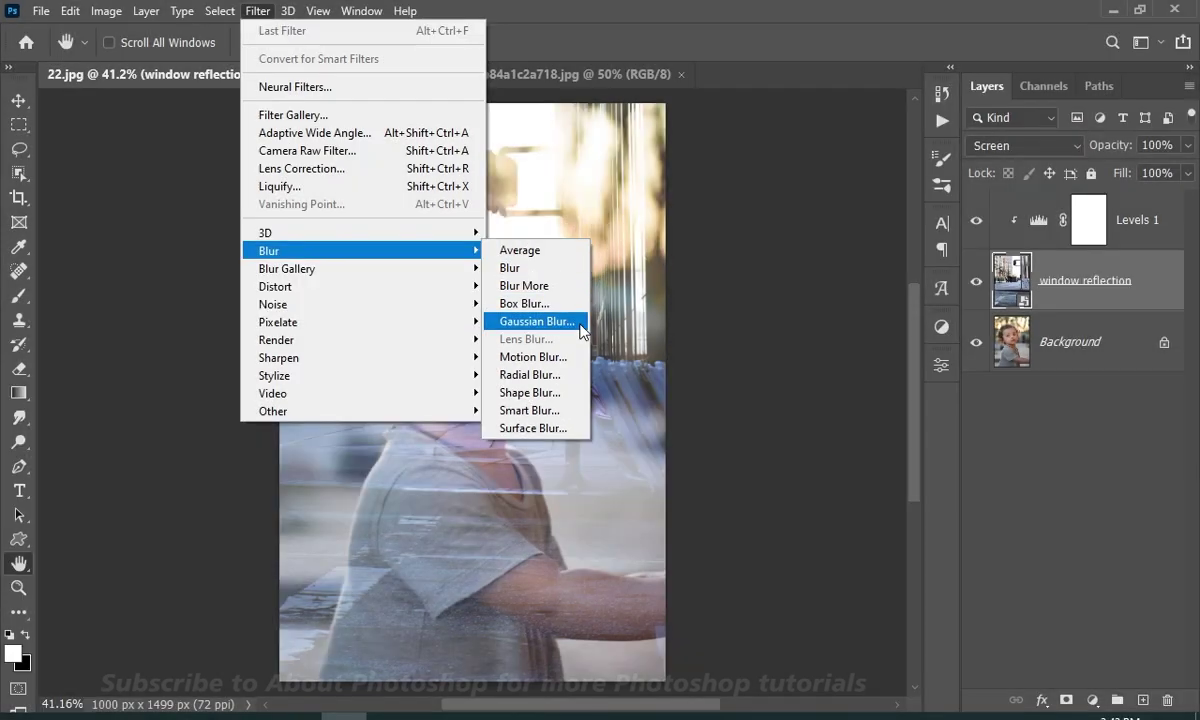
click(565, 326)
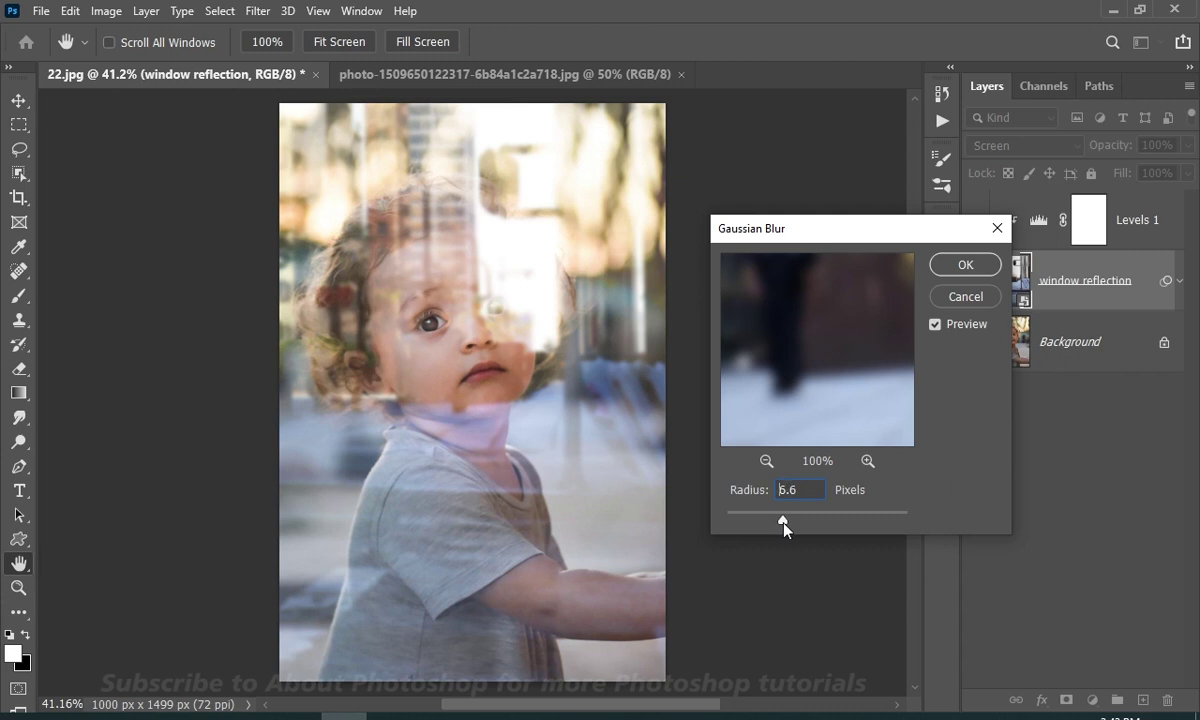
drag(787, 522, 773, 520)
drag(786, 522, 792, 522)
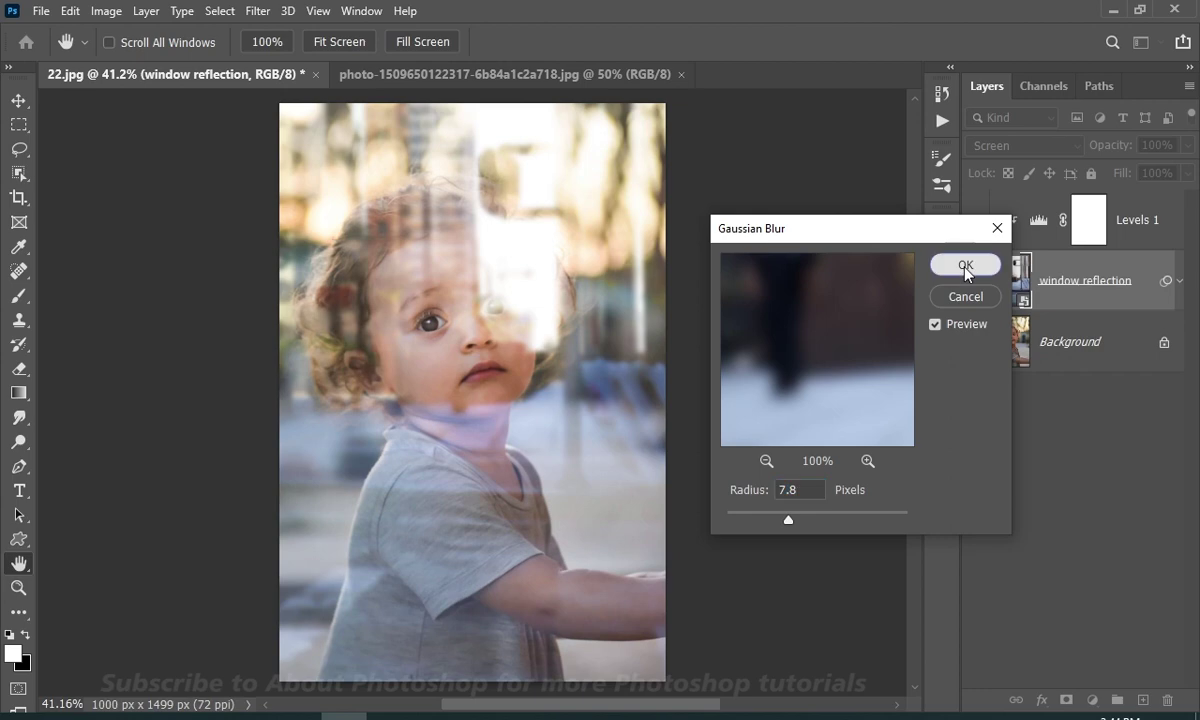
click(1043, 125)
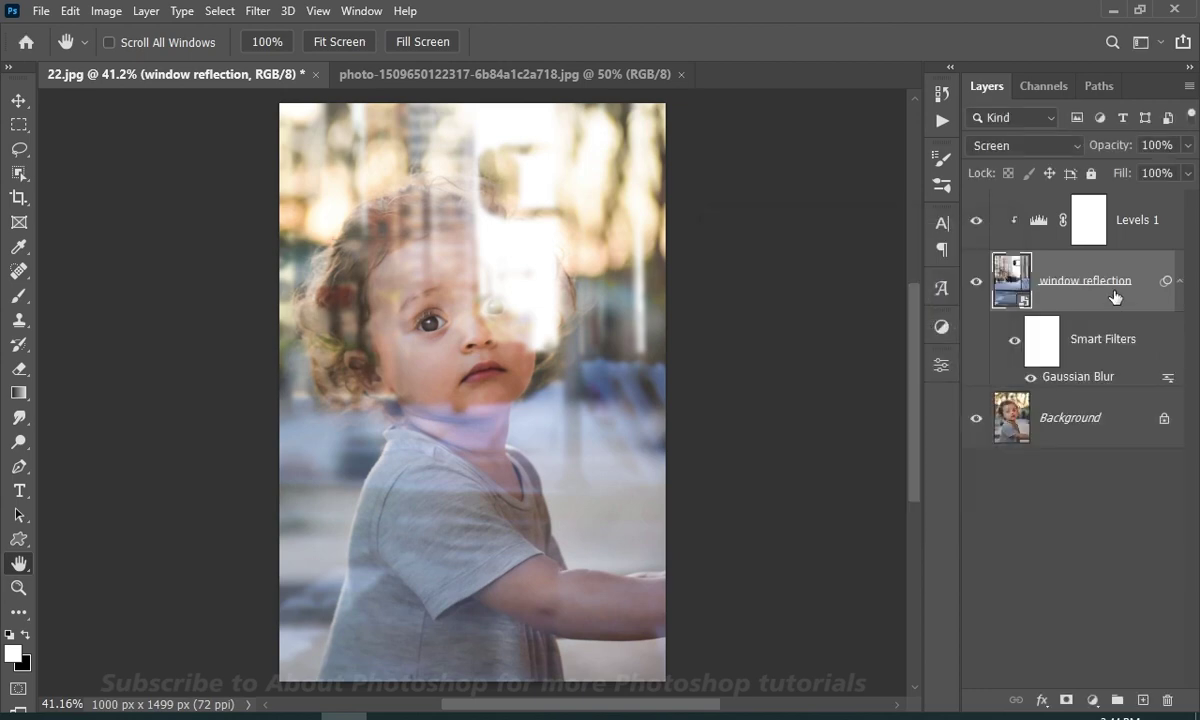
Move the reflection layer right, then enlarge it to 170.55% and shift it further right
key(ctrl+t)
drag(549, 422, 637, 423)
key(Return)
key(h)
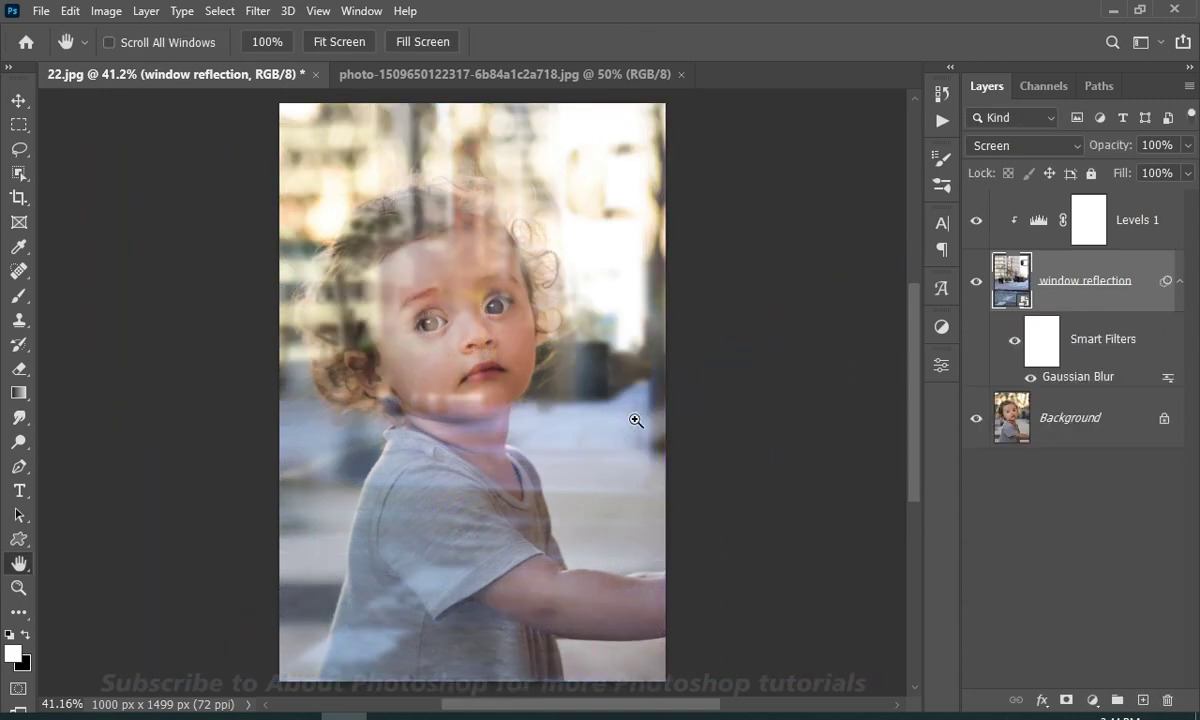
key(ctrl+t)
drag(665, 681, 665, 705)
drag(921, 455, 917, 428)
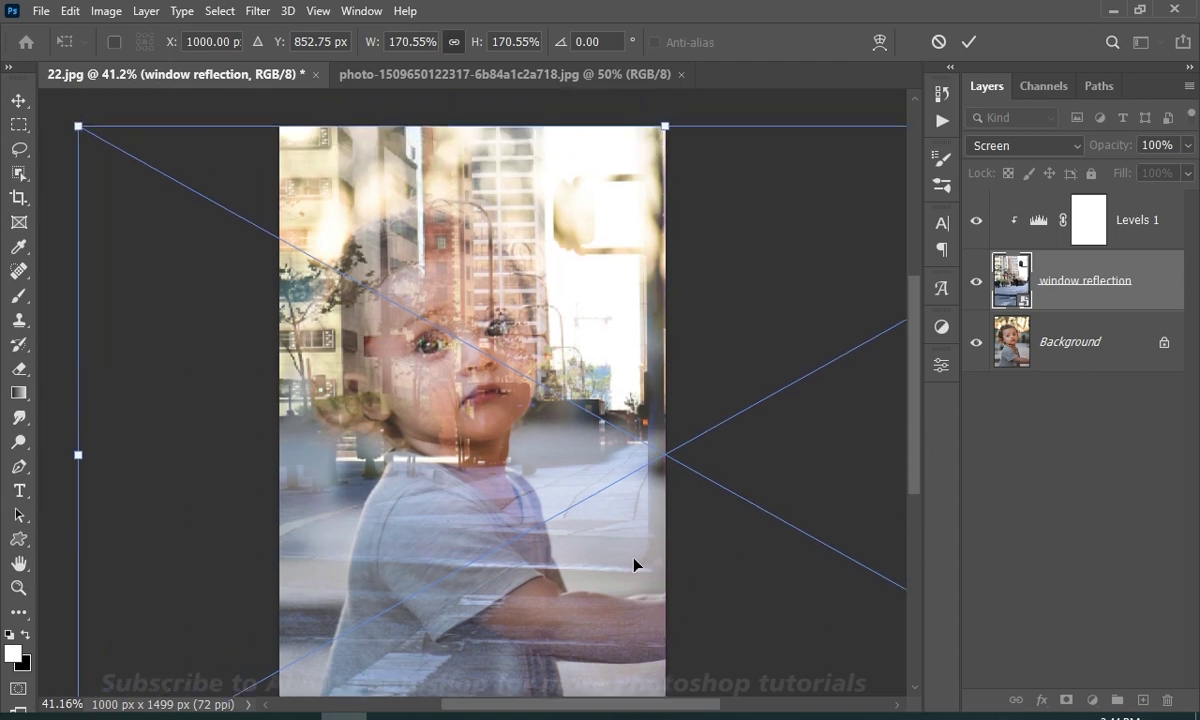
drag(633, 565, 656, 563)
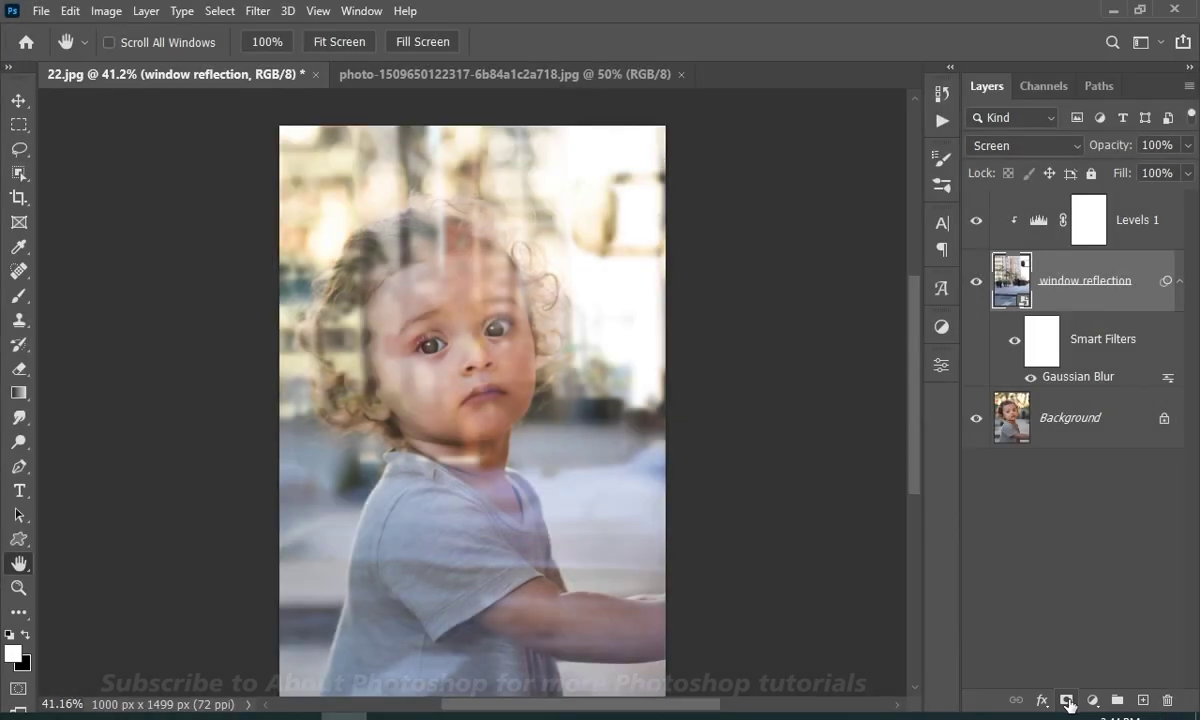
Add a white layer mask to window reflection and choose the soft round 80 px brush at 0% hardness
click(1067, 701)
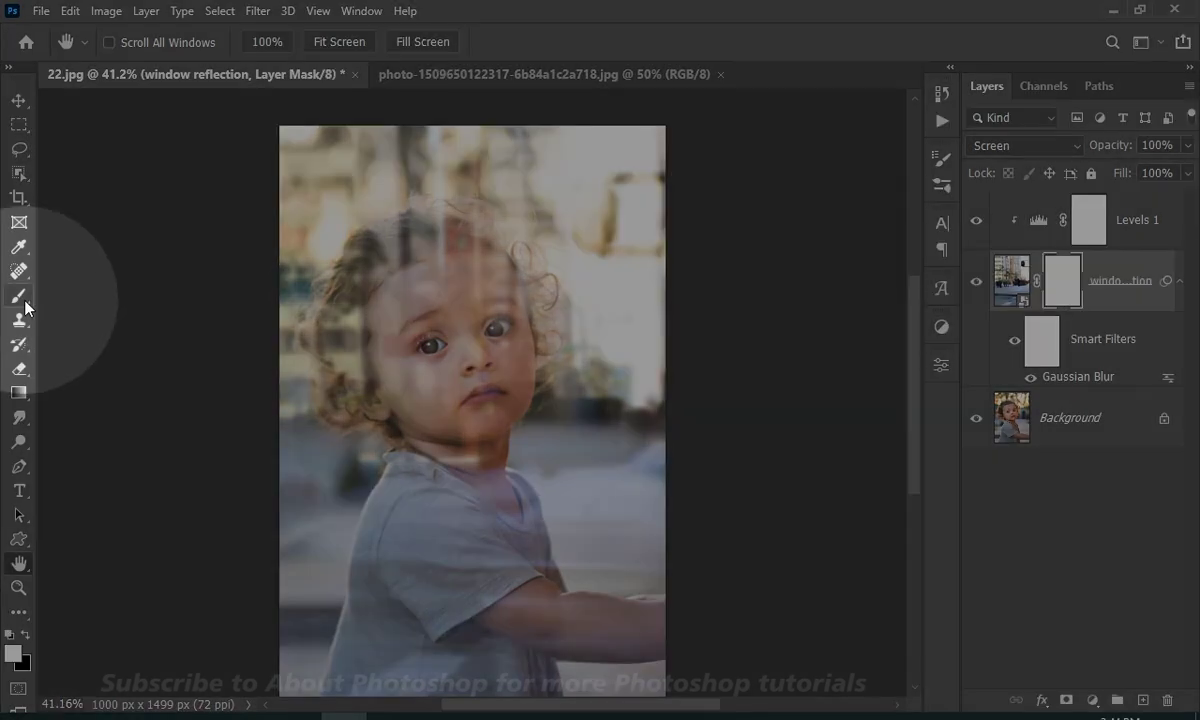
click(20, 297)
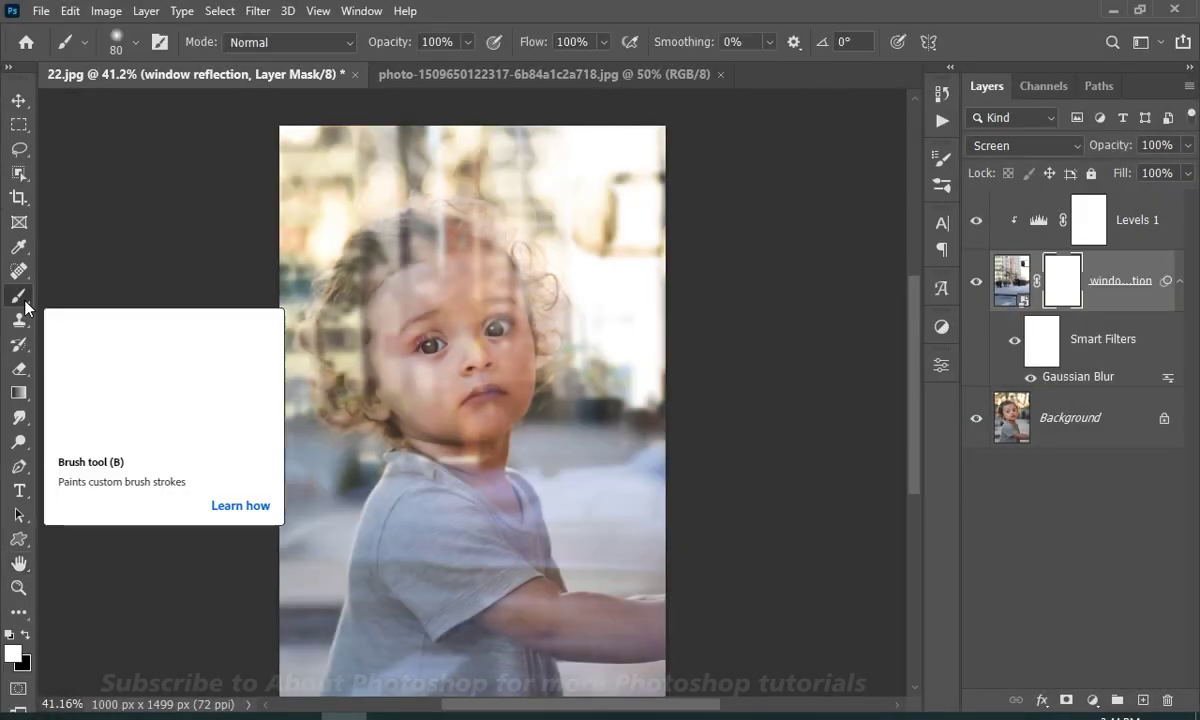
click(84, 42)
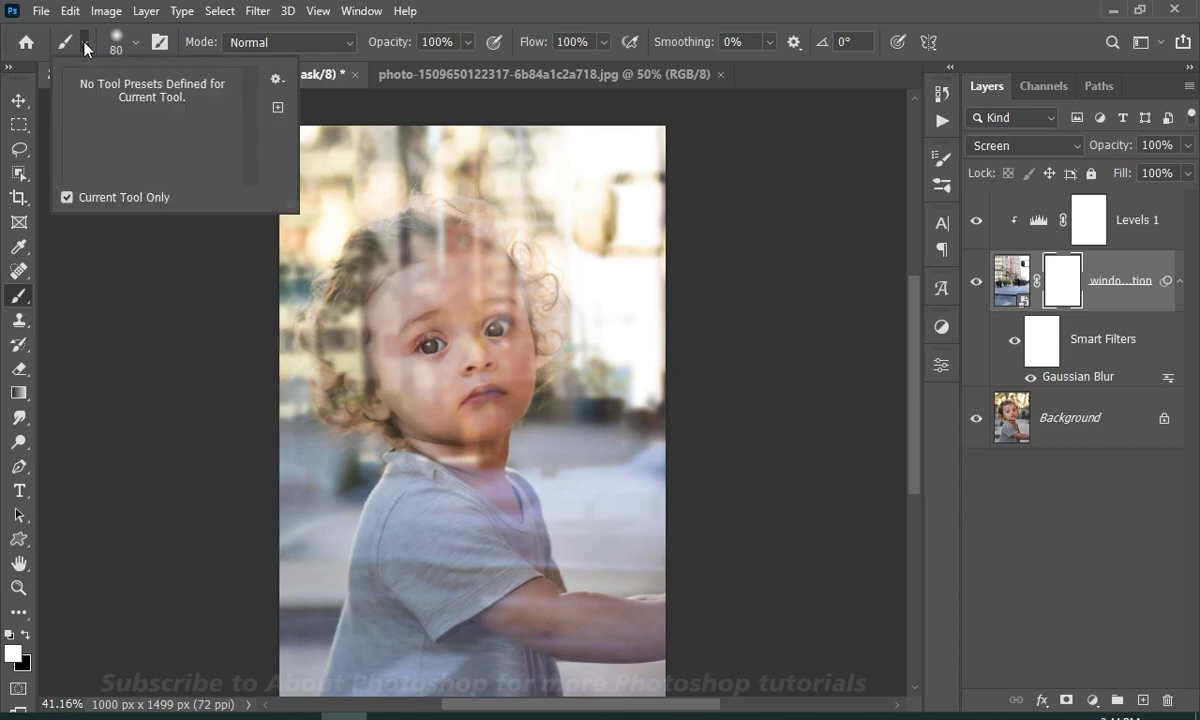
click(86, 41)
click(134, 43)
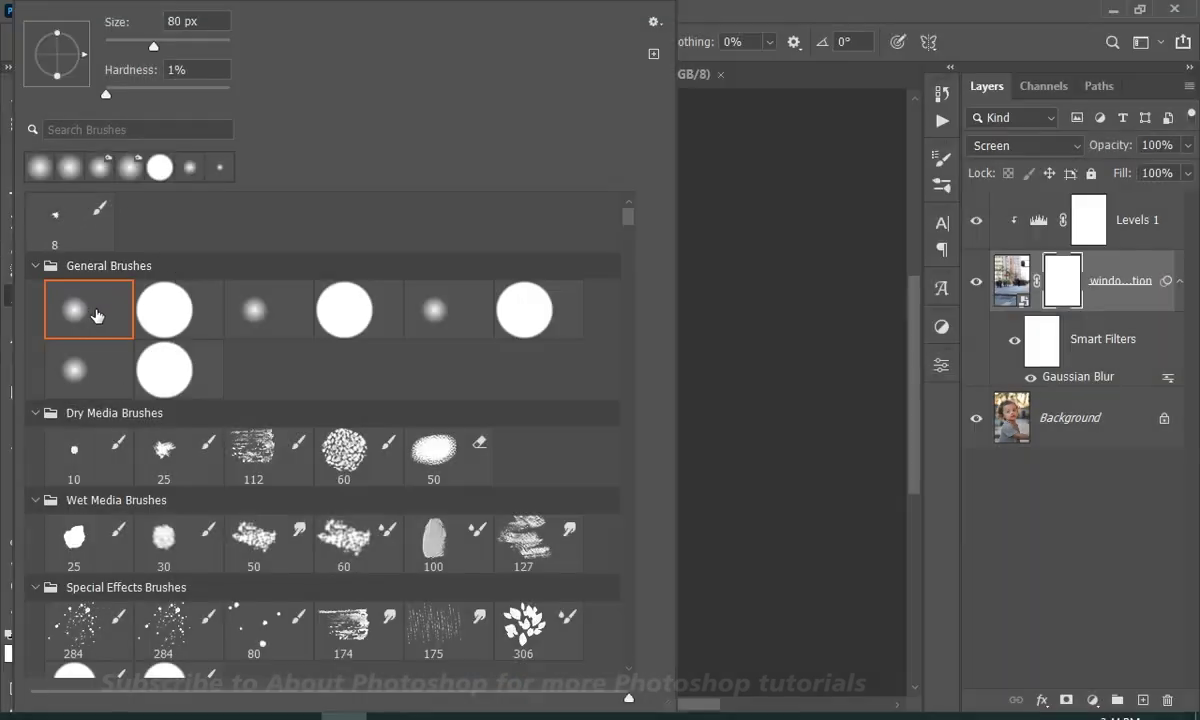
click(100, 313)
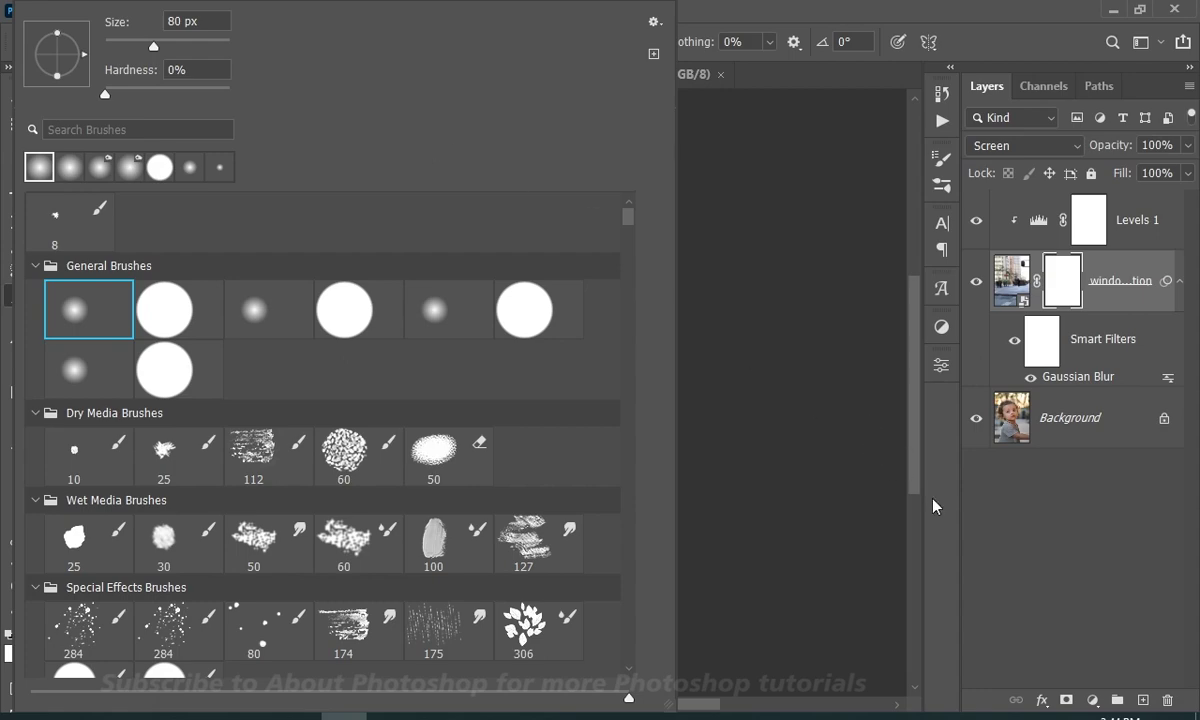
click(959, 518)
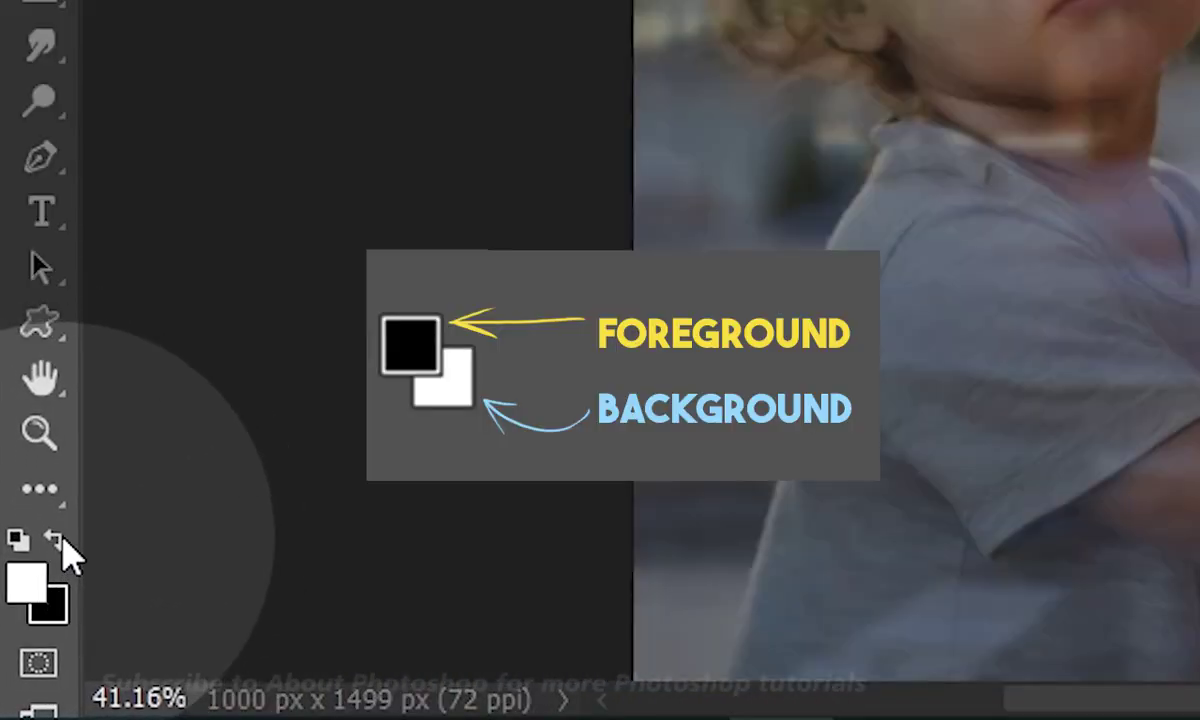
Set black as the foreground colour and target the reflection layer's mask
click(56, 541)
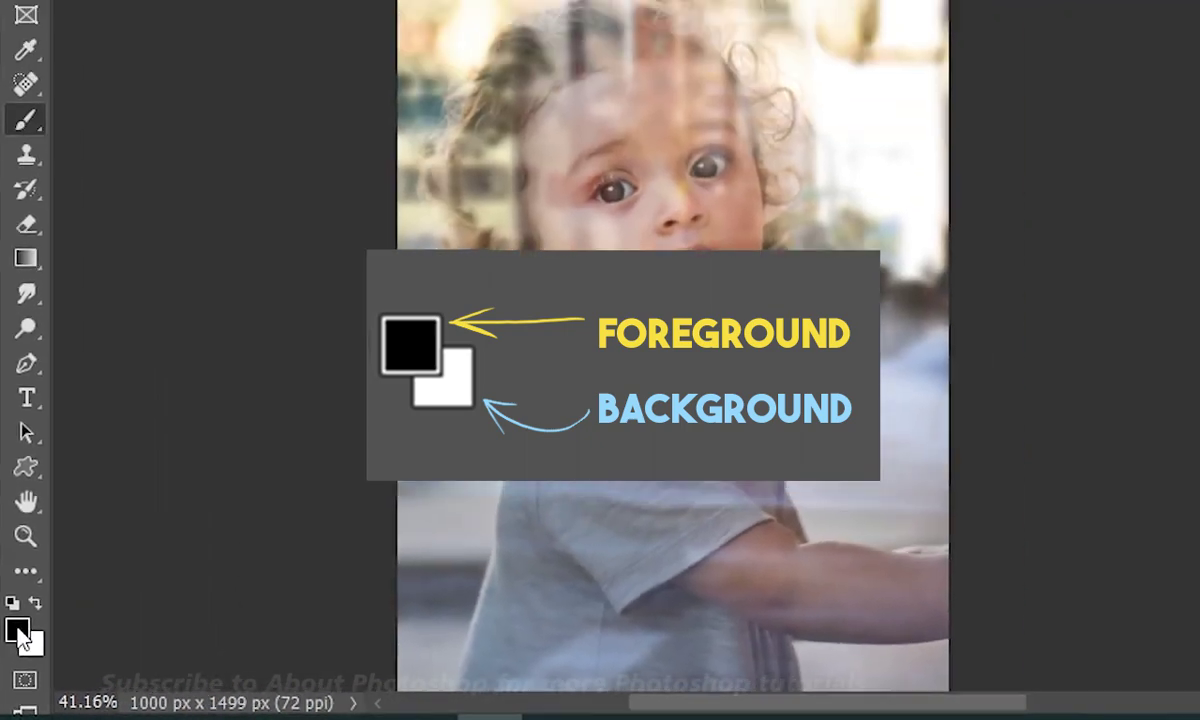
click(19, 632)
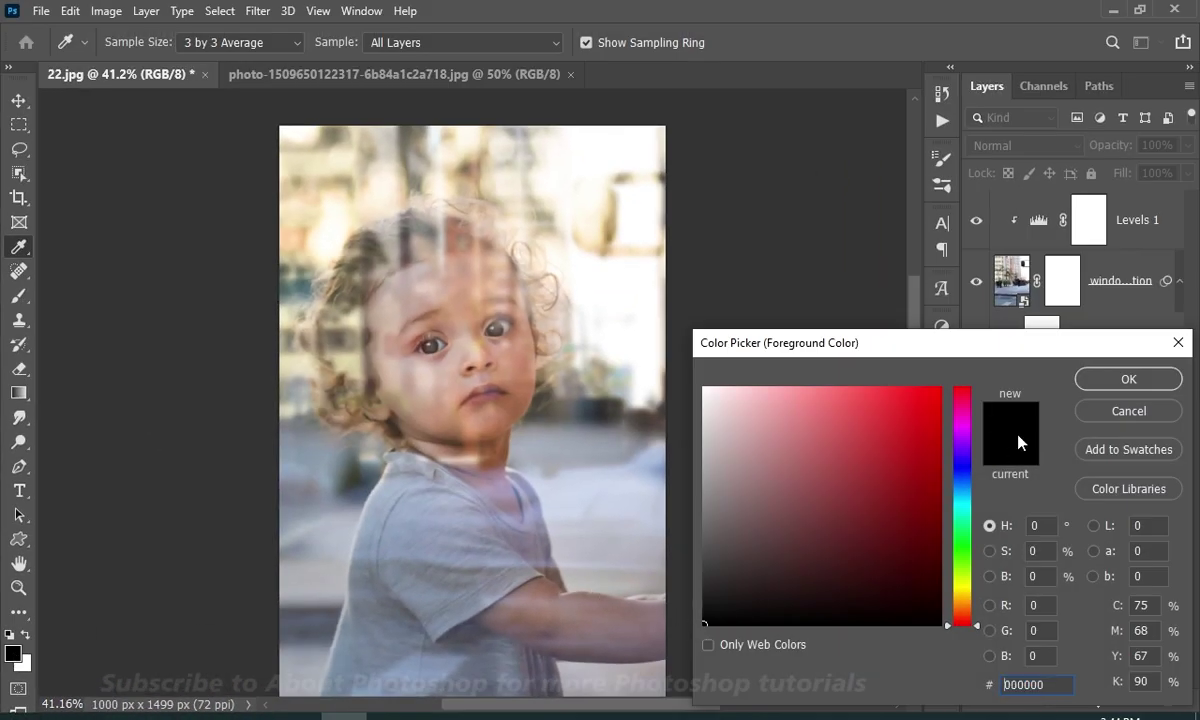
click(1128, 379)
key(b)
click(1053, 290)
key(x)
Enlarge the brush to 235 px and lower its flow to 46%, undoing trial mask strokes
right_click(447, 351)
alt+right_click(428, 348)
key(x)
mouse_move(490, 330)
mouse_down()
mouse_move(503, 344)
mouse_move(496, 335)
mouse_up()
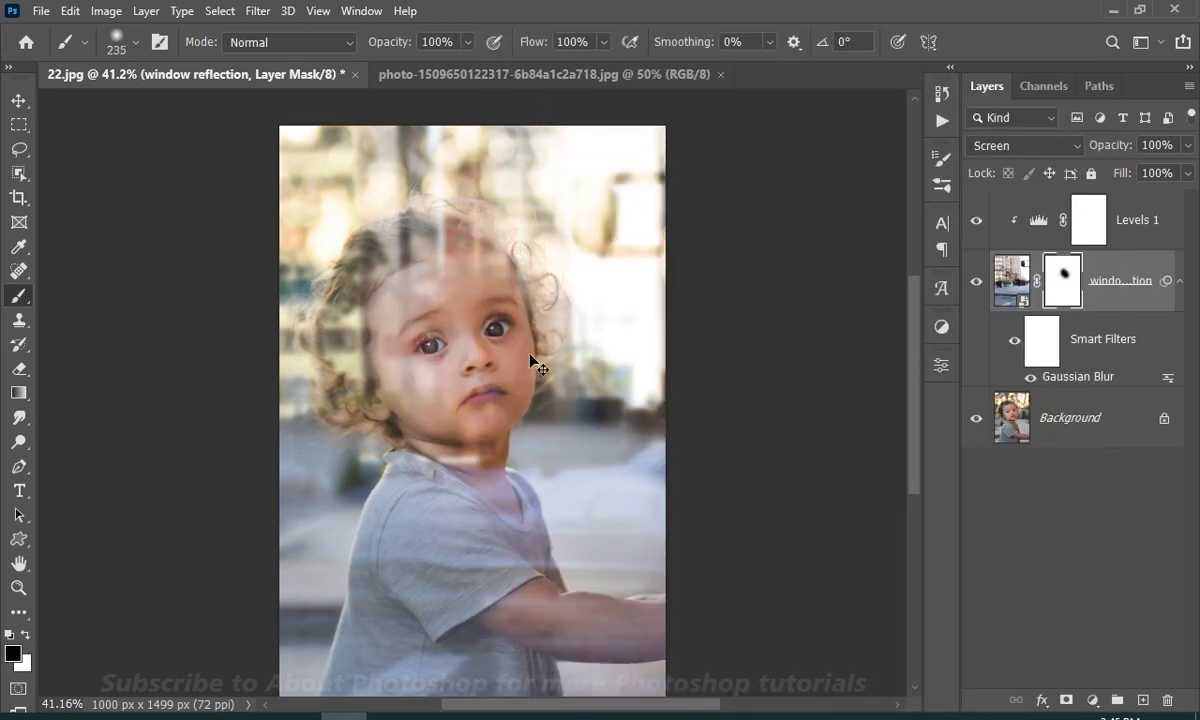
key(ctrl+z)
key(ctrl+z)
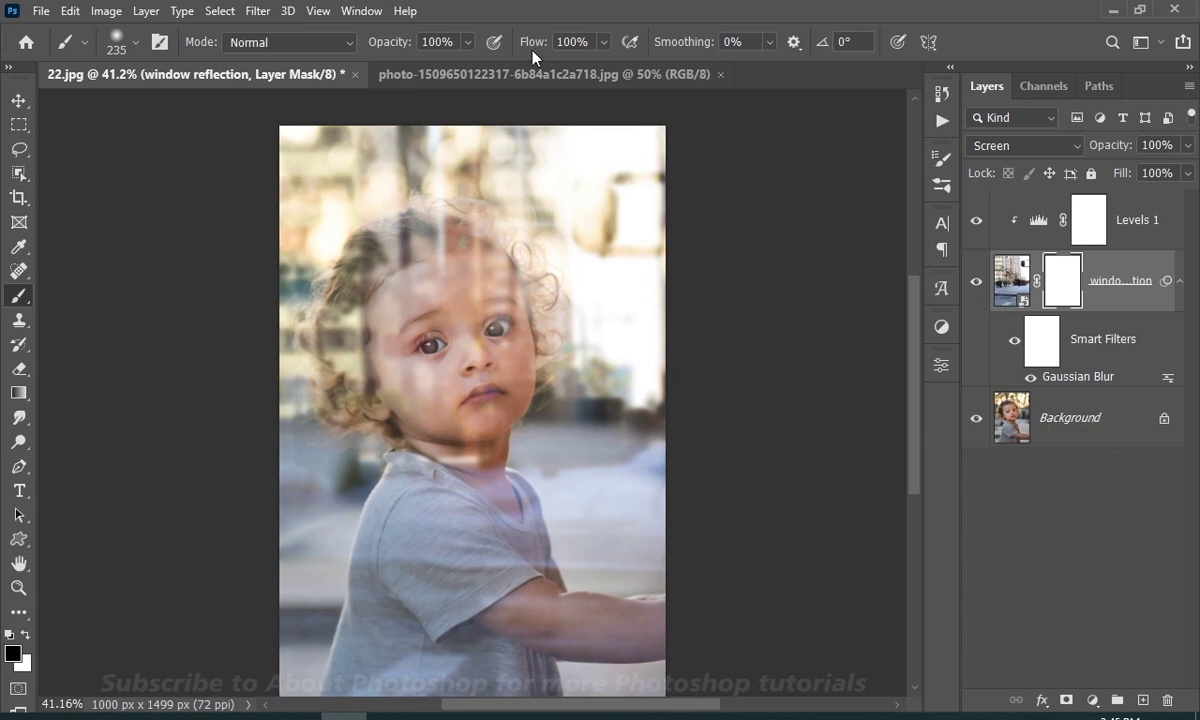
drag(531, 45, 479, 60)
drag(364, 250, 528, 498)
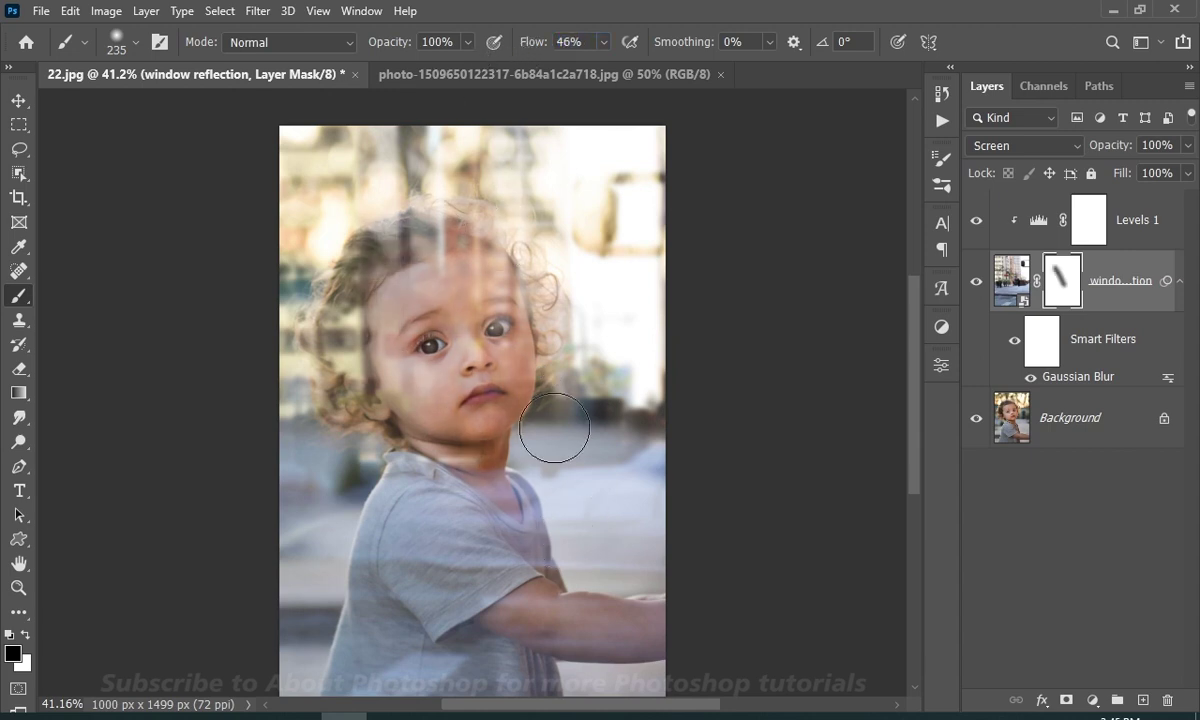
key(ctrl+z)
key(ctrl+z)
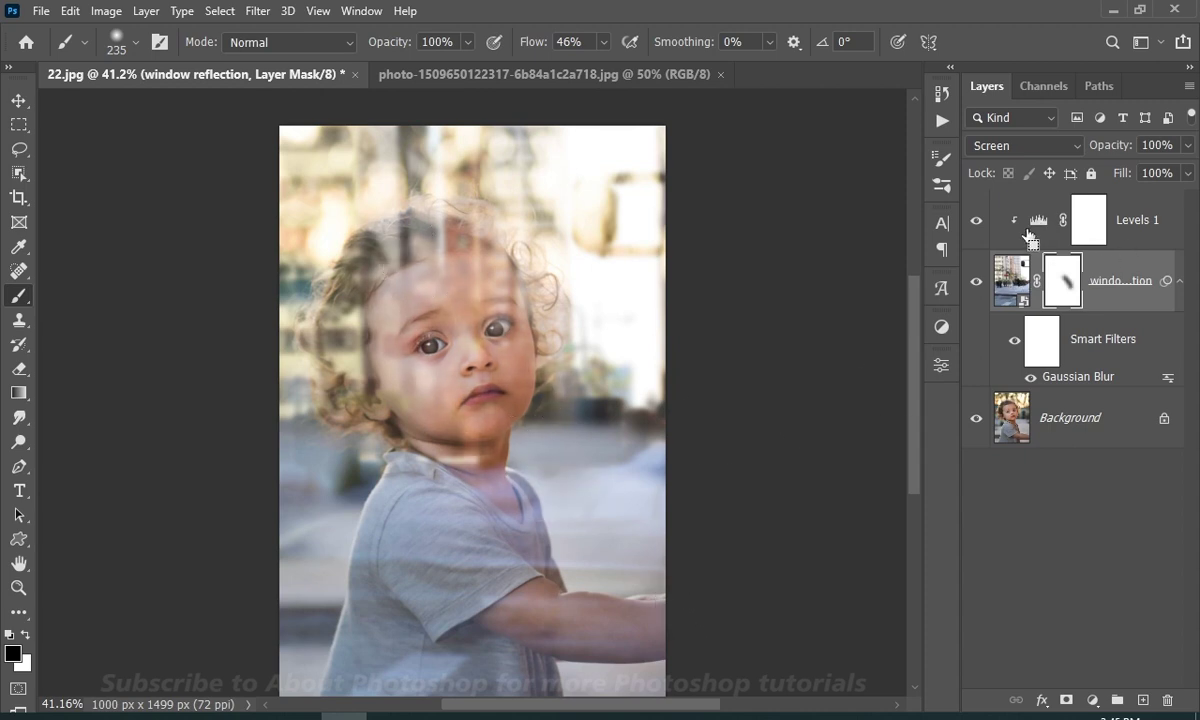
Move the reflection layer slightly left and down
key(ctrl+t)
drag(550, 536, 494, 519)
key(Return)
Paint black on the reflection's mask to clear it from the child's face and shirt
key(b)
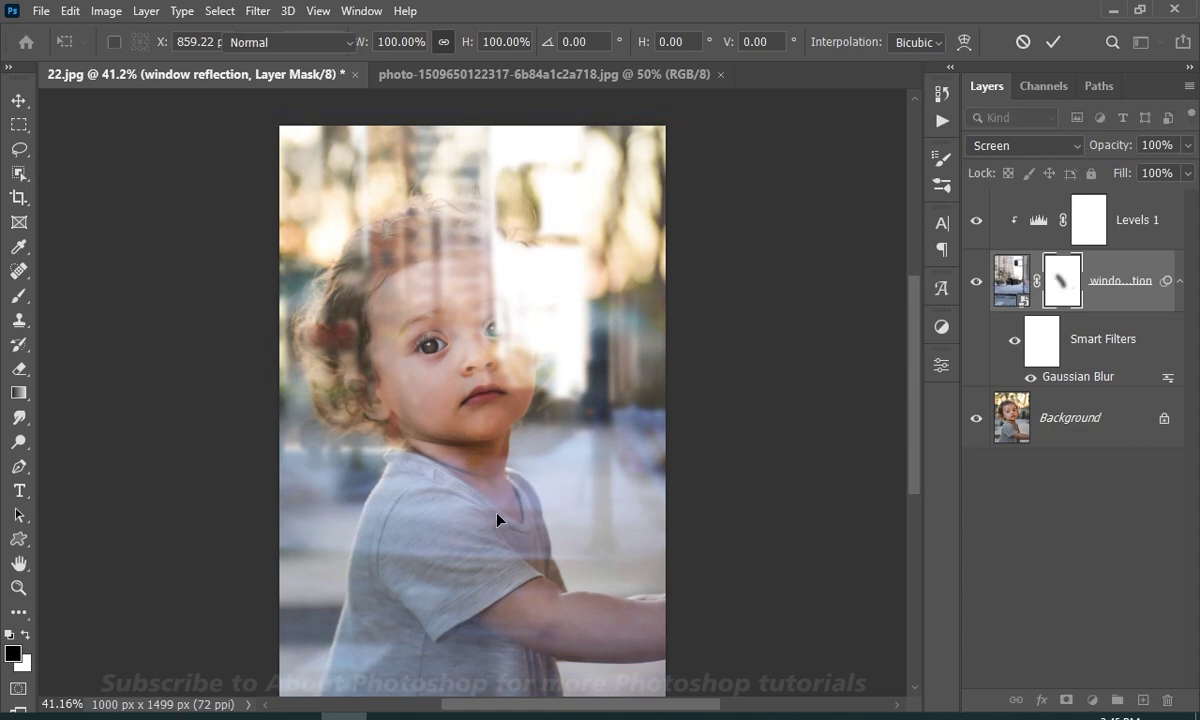
key(ctrl+2)
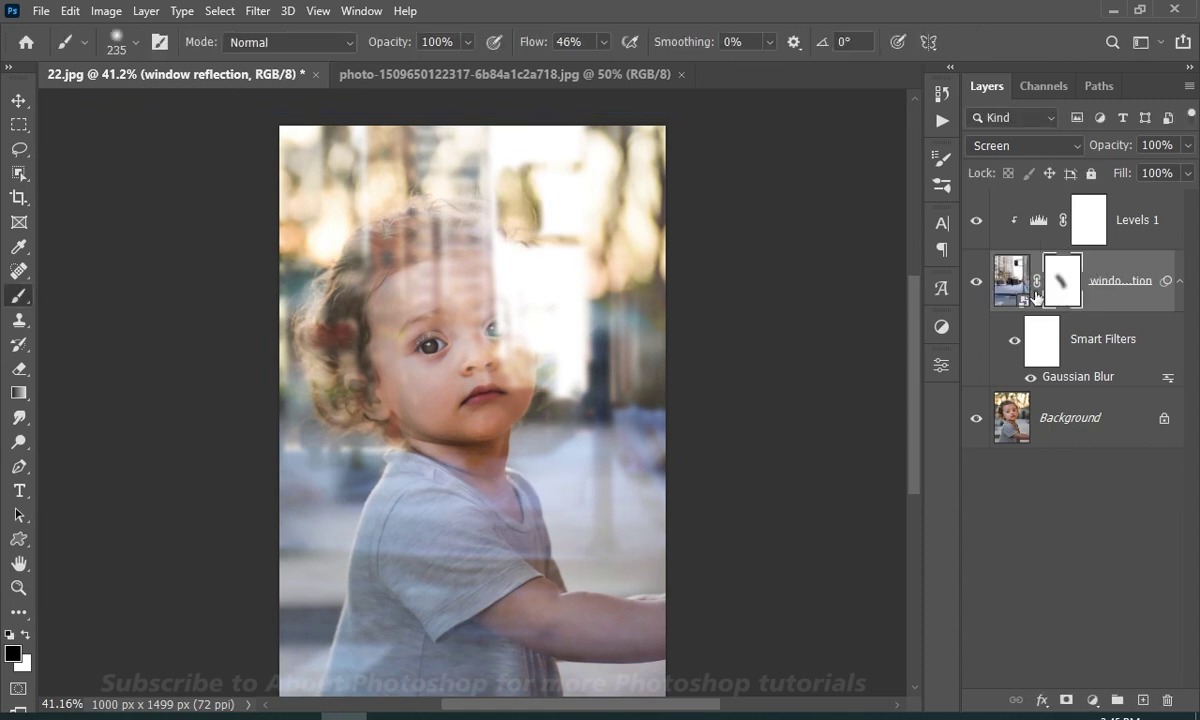
click(1060, 290)
mouse_move(605, 485)
mouse_down()
mouse_move(318, 187)
mouse_move(519, 349)
mouse_up()
key(ctrl+z)
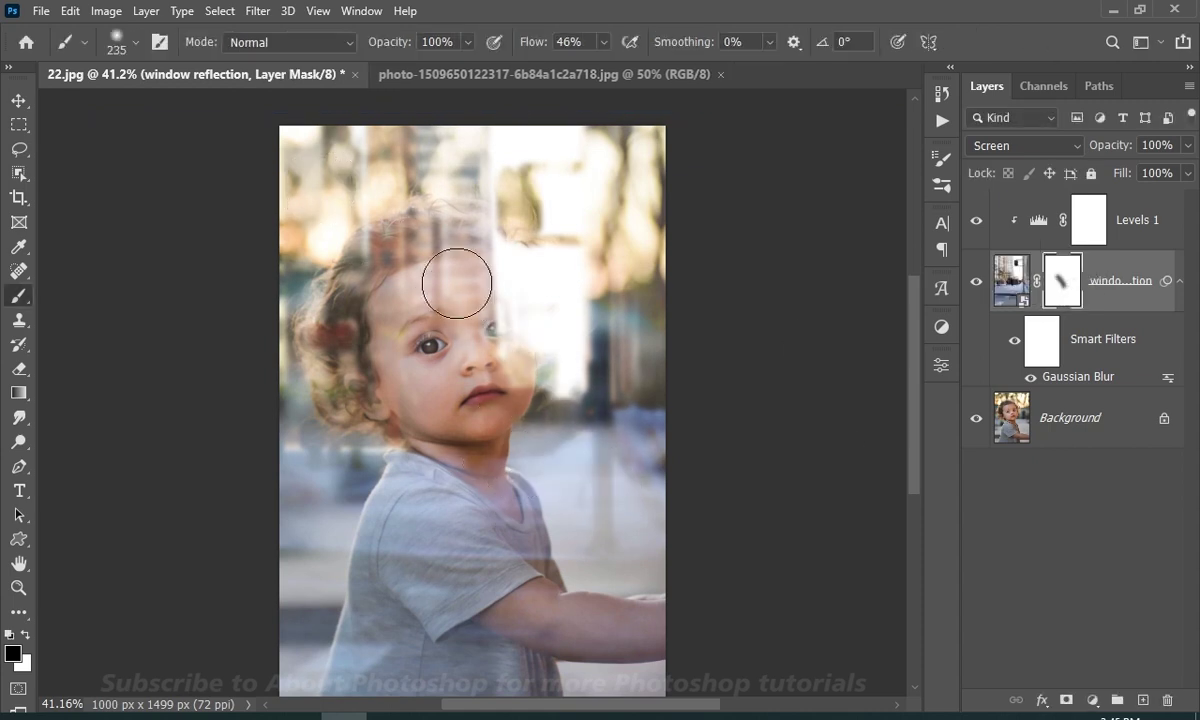
key(ctrl+shift+z)
key(ctrl+z)
key(ctrl+shift+z)
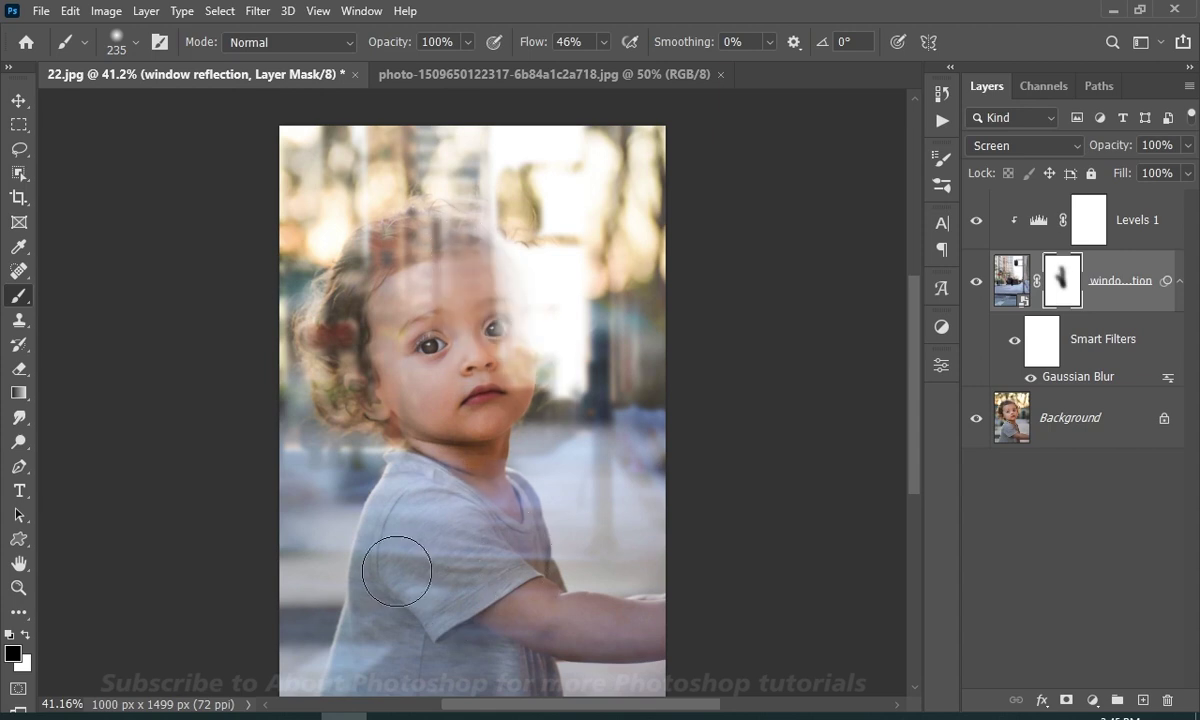
key(ctrl+z)
key(ctrl+shift+z)
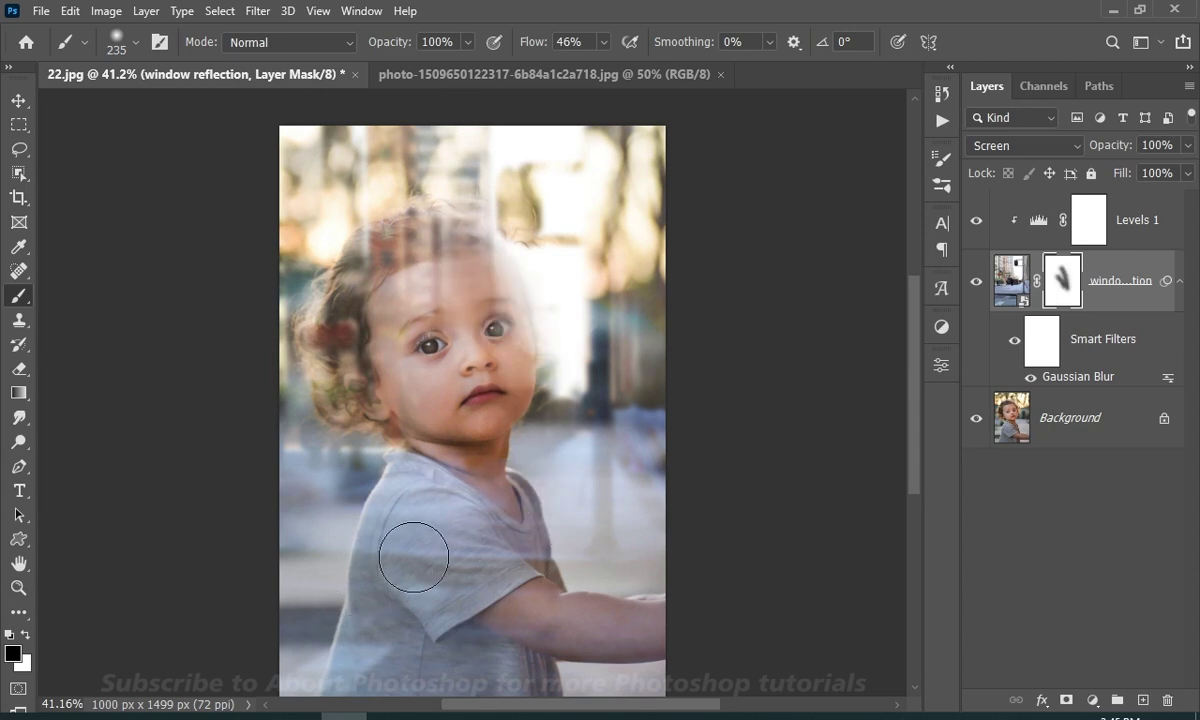
Set the Levels 1 midtone input to 0.49 to lift the reflection's midtones
double_click(1042, 228)
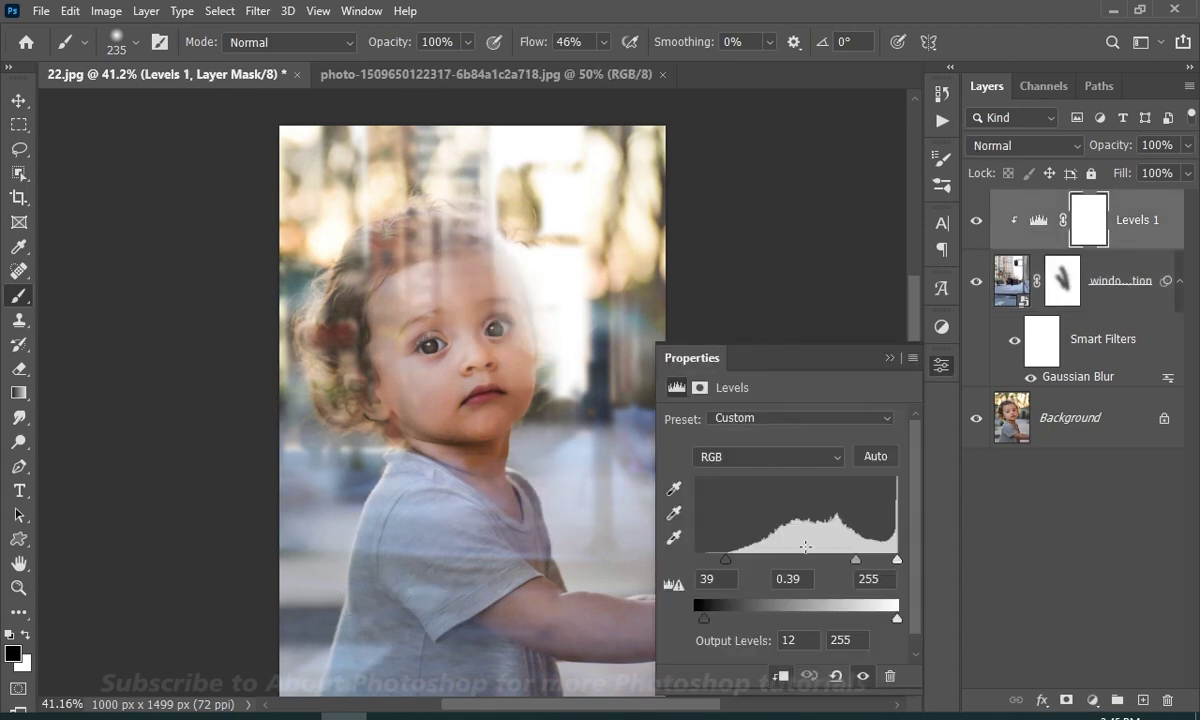
drag(857, 566, 856, 568)
click(891, 357)
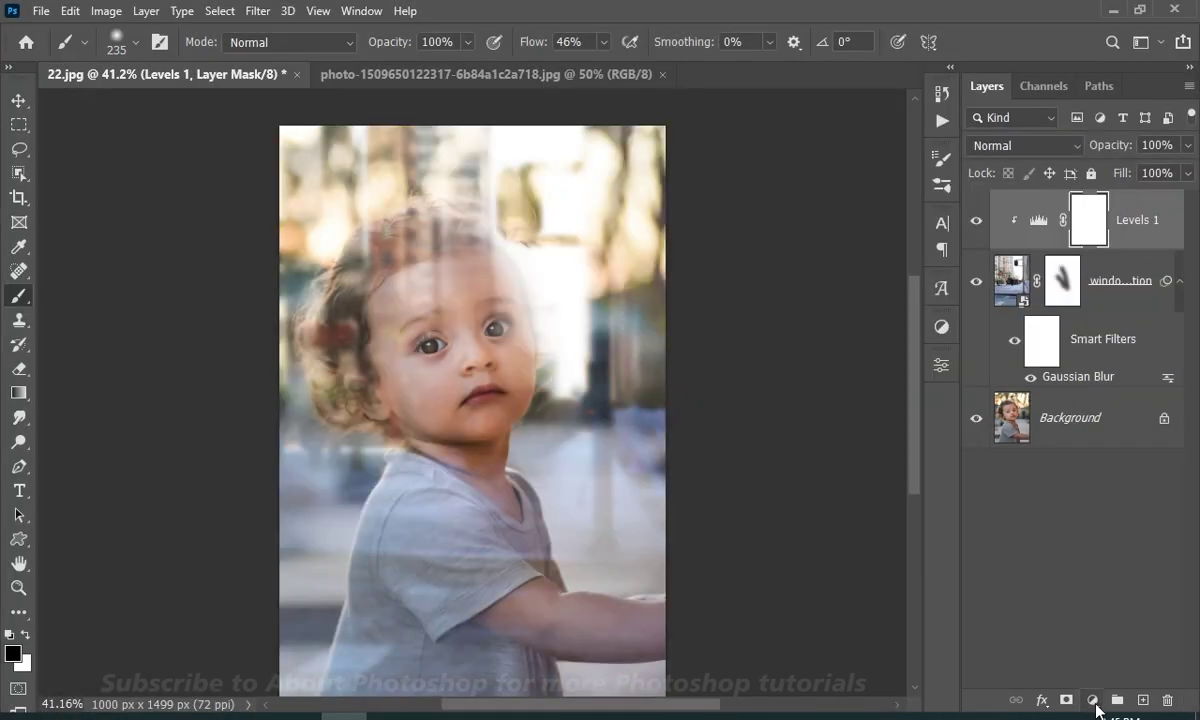
Add a Hue/Saturation adjustment clipped to the reflection with Saturation at -59
click(1096, 705)
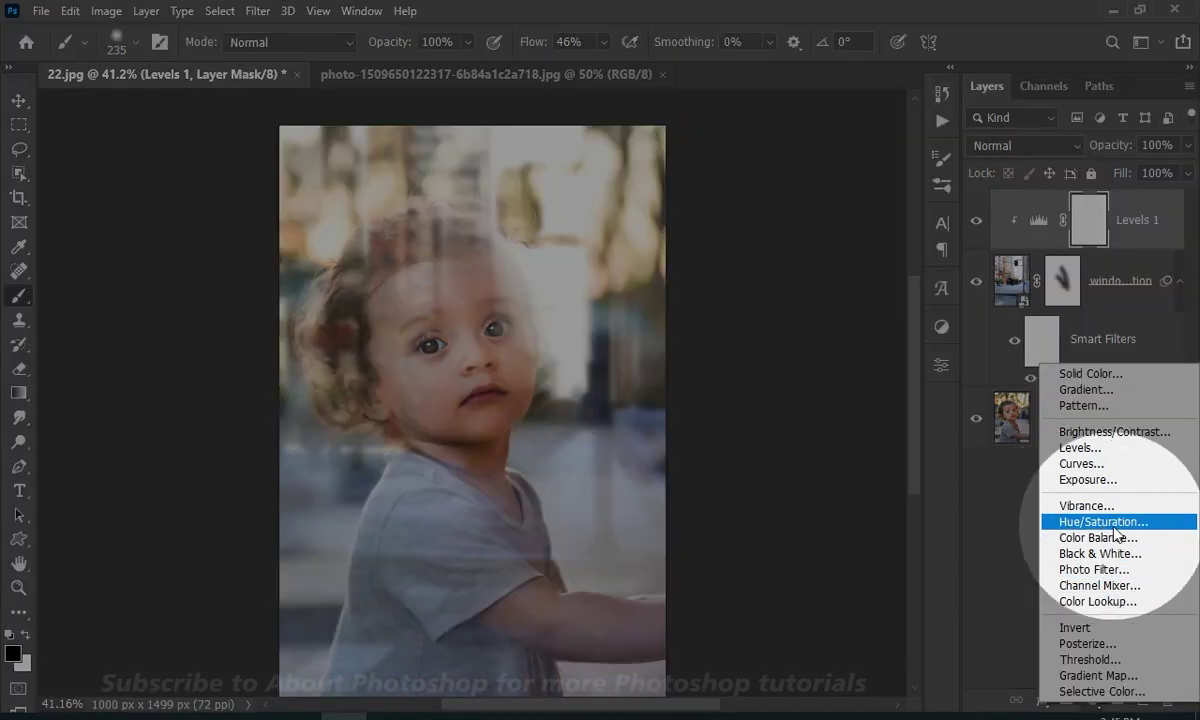
click(1110, 521)
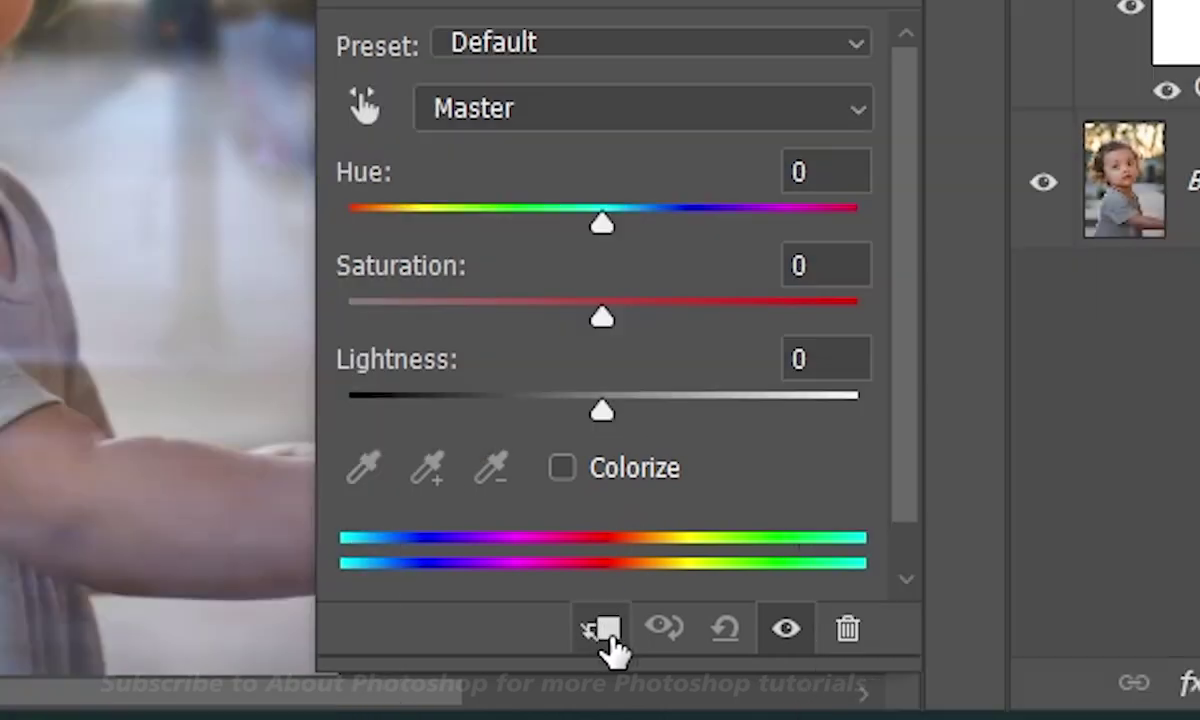
click(605, 632)
drag(622, 316, 428, 336)
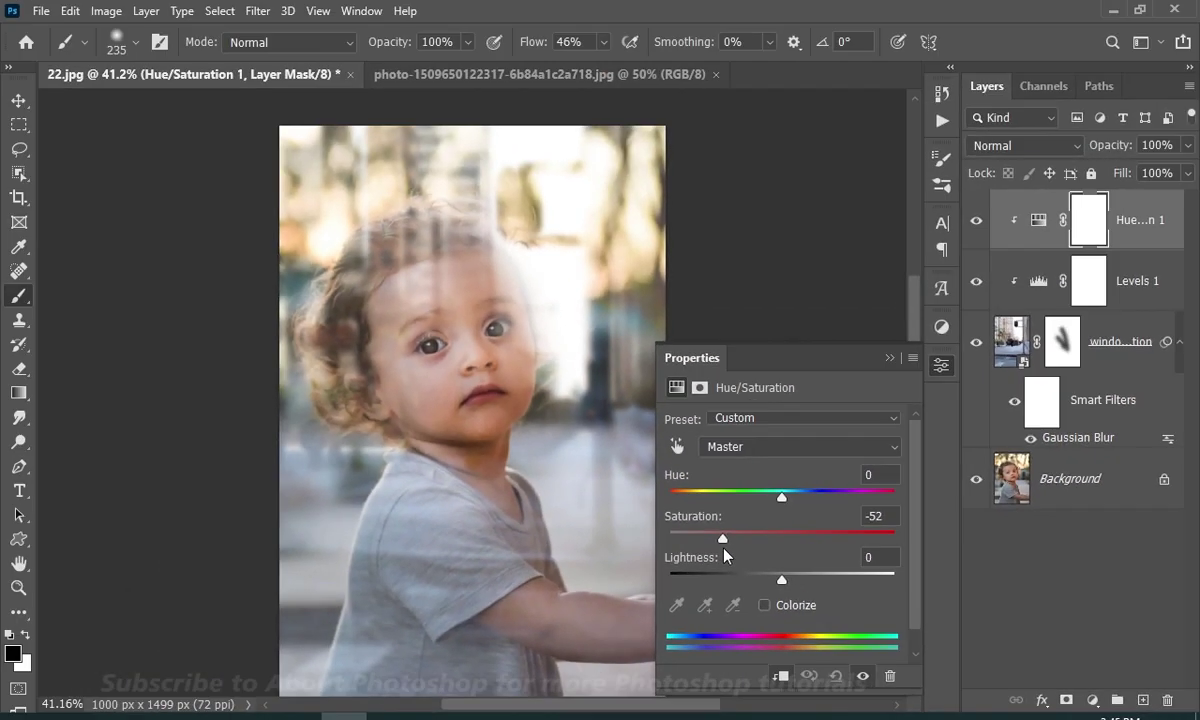
mouse_move(700, 545)
mouse_down()
mouse_move(687, 542)
mouse_move(876, 543)
mouse_move(715, 546)
mouse_up()
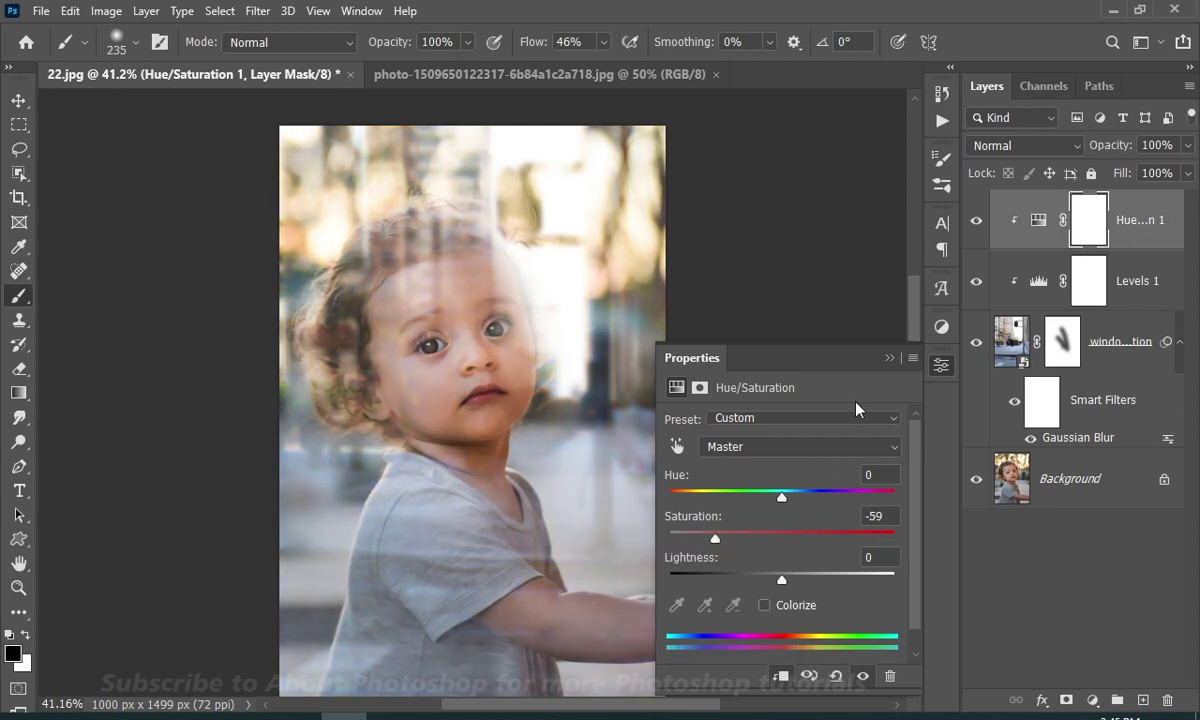
click(888, 358)
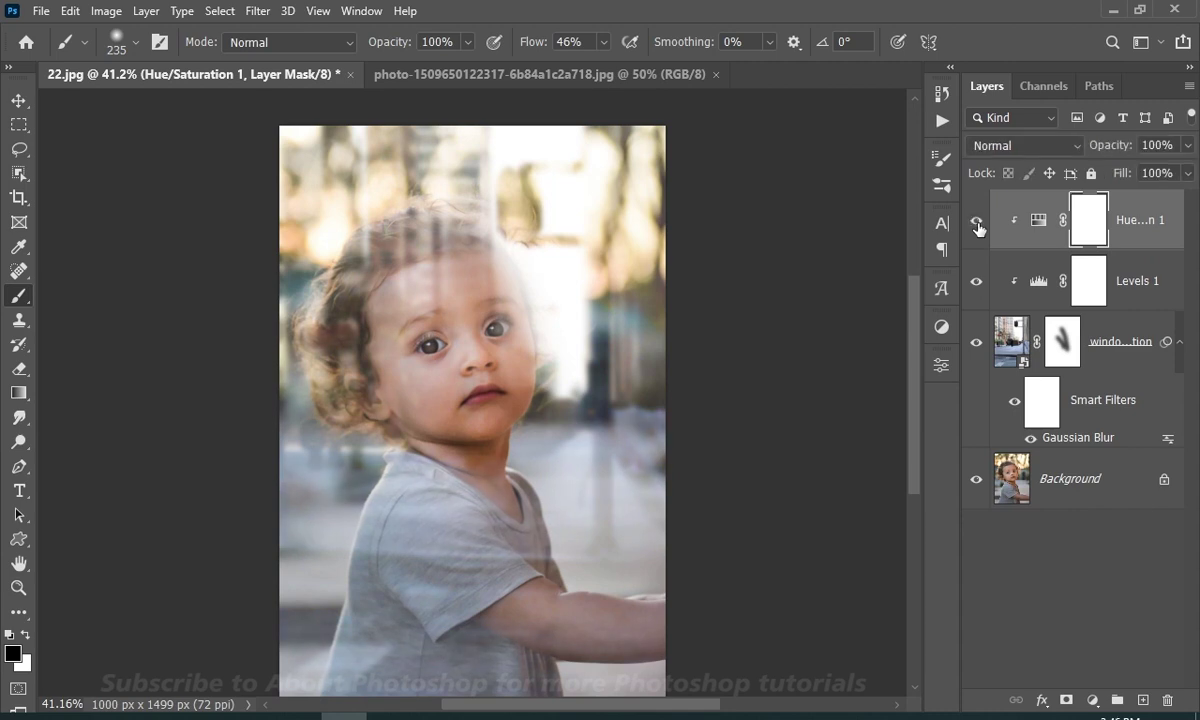
click(1092, 700)
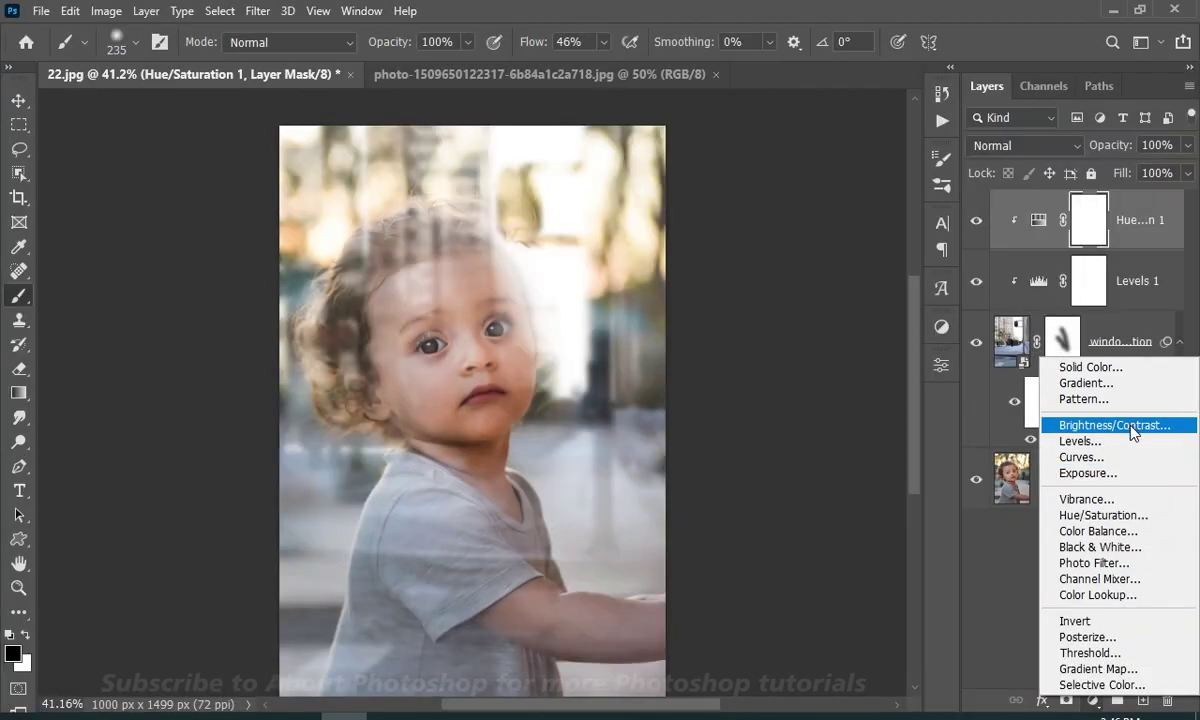
Add a Brightness/Contrast adjustment clipped to window reflection with Contrast set to -9
click(1133, 427)
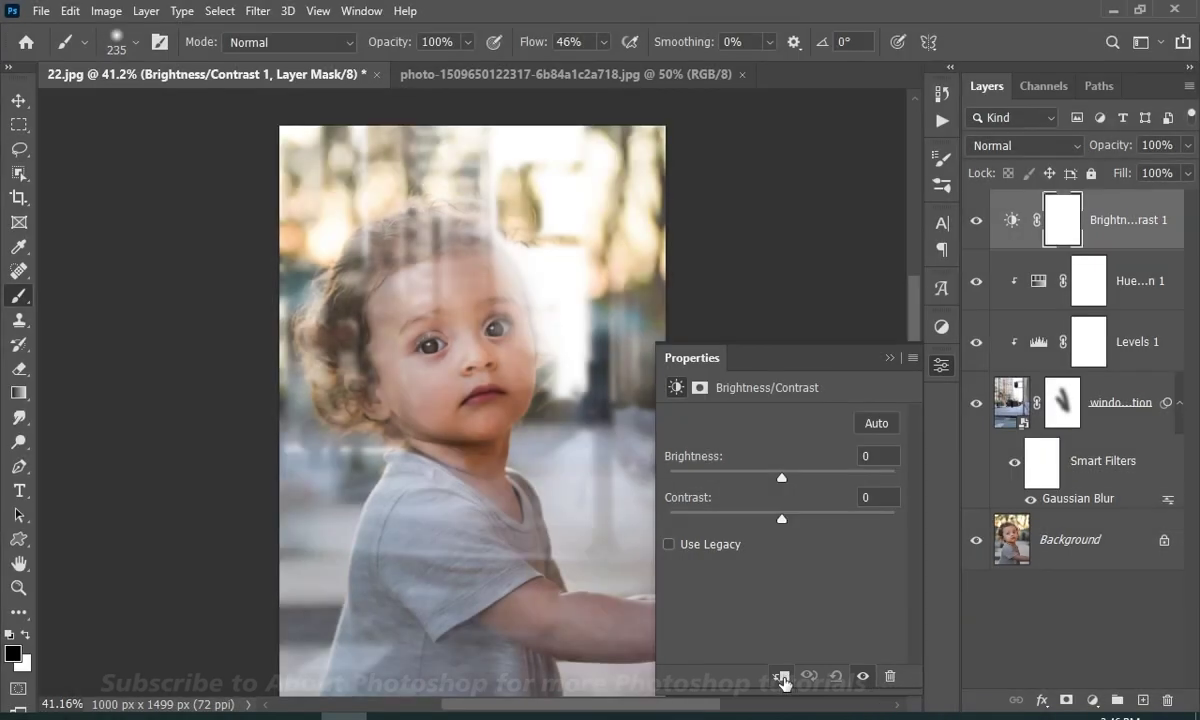
click(782, 676)
drag(781, 518, 726, 521)
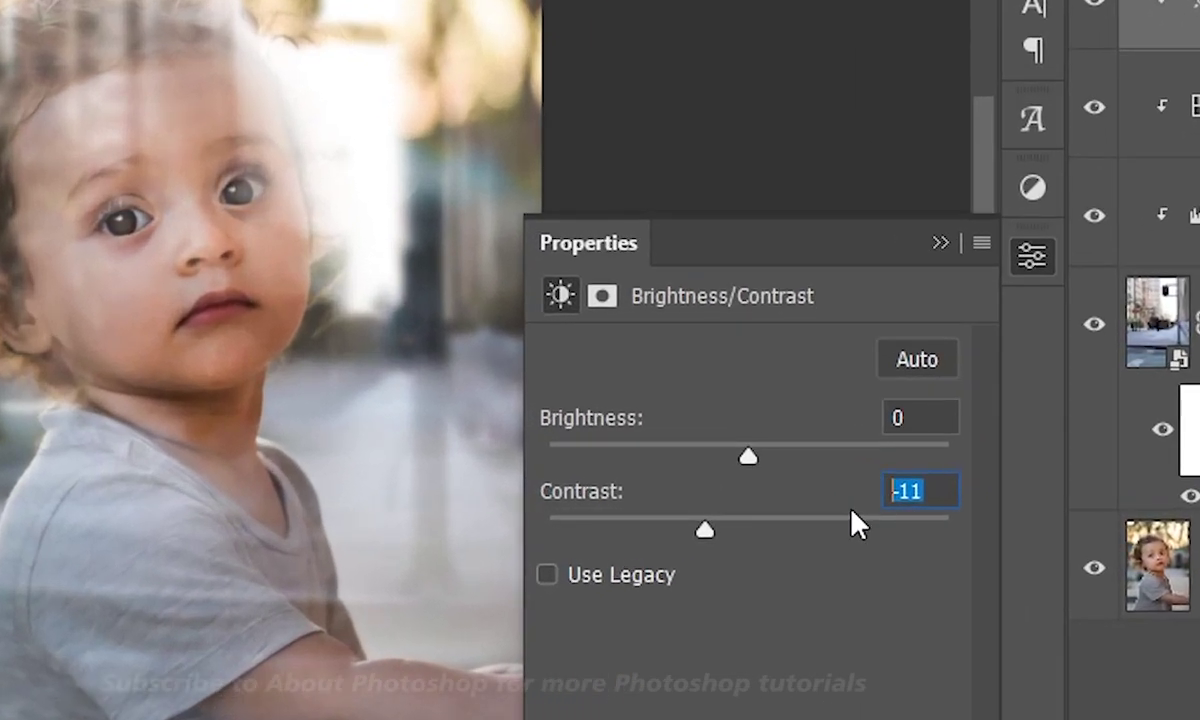
text(-9)
key(Return)
click(942, 243)
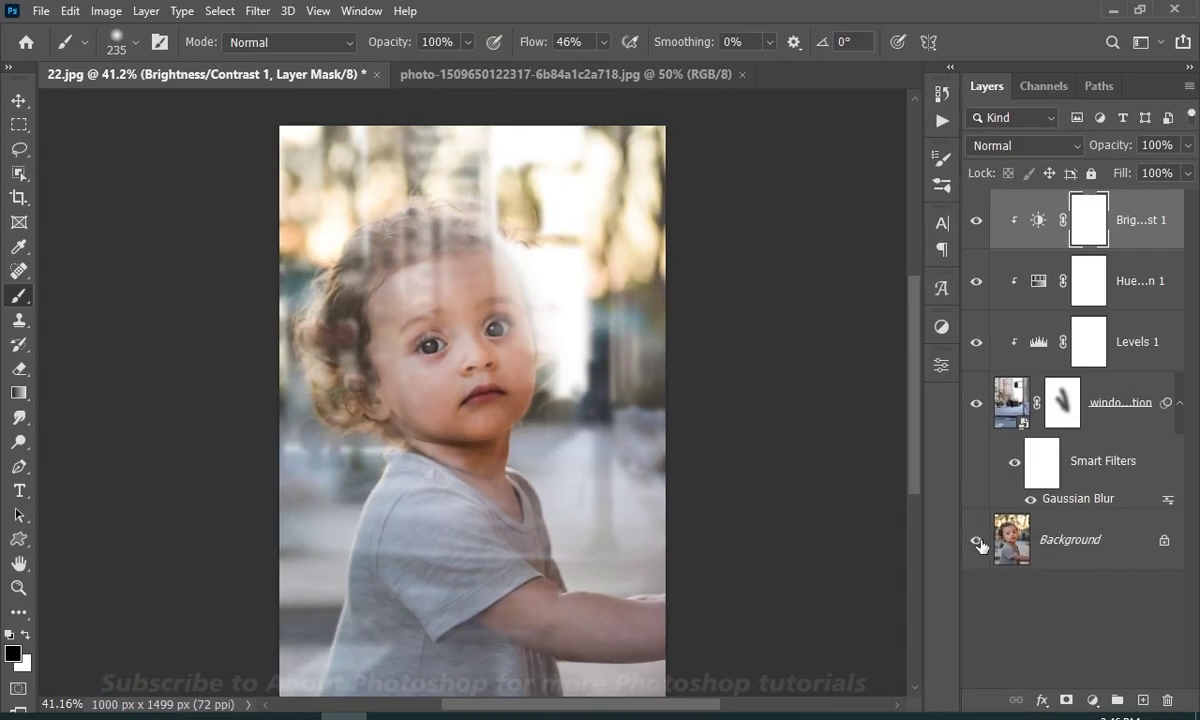
key(z)
mouse_move(573, 503)
mouse_down()
mouse_move(556, 510)
mouse_move(566, 515)
mouse_up()
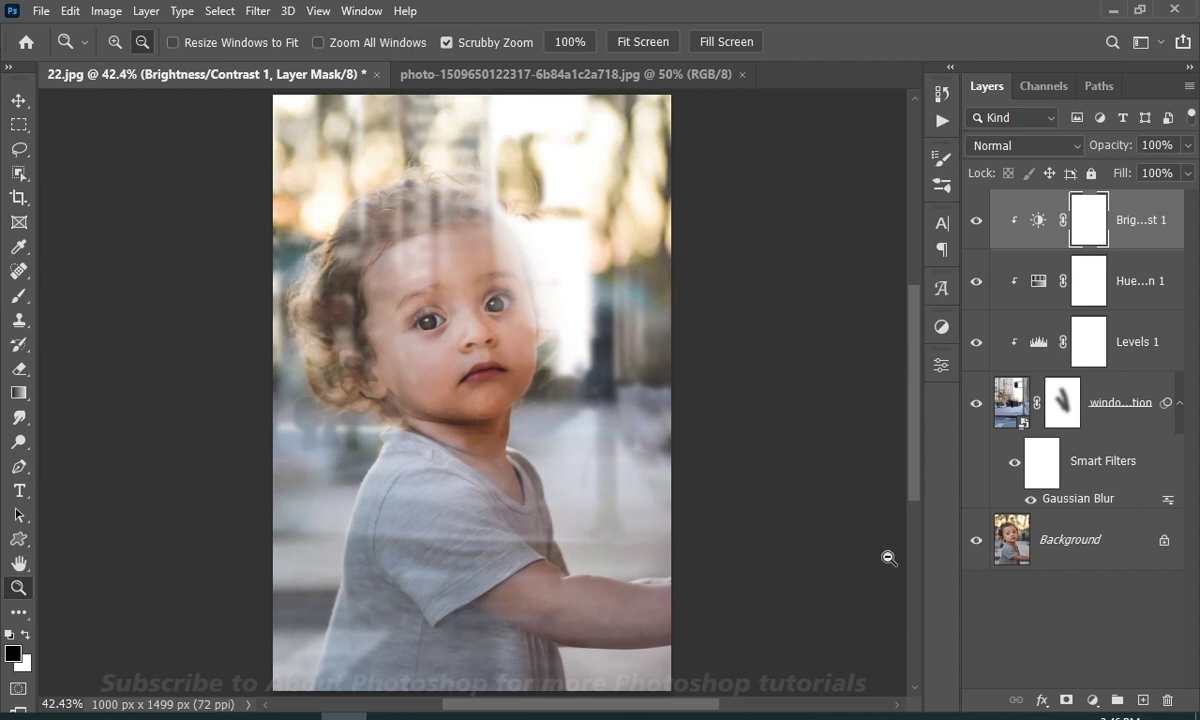
alt+click(977, 540)
alt+click(977, 540)
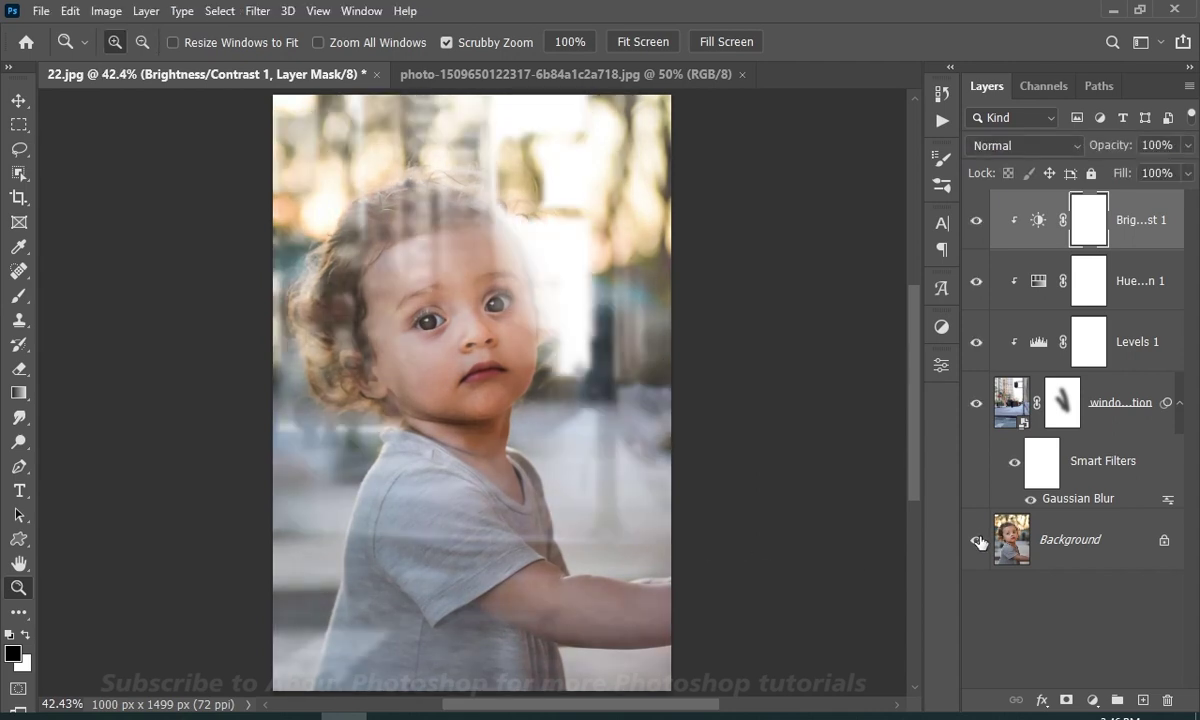
key(alt)
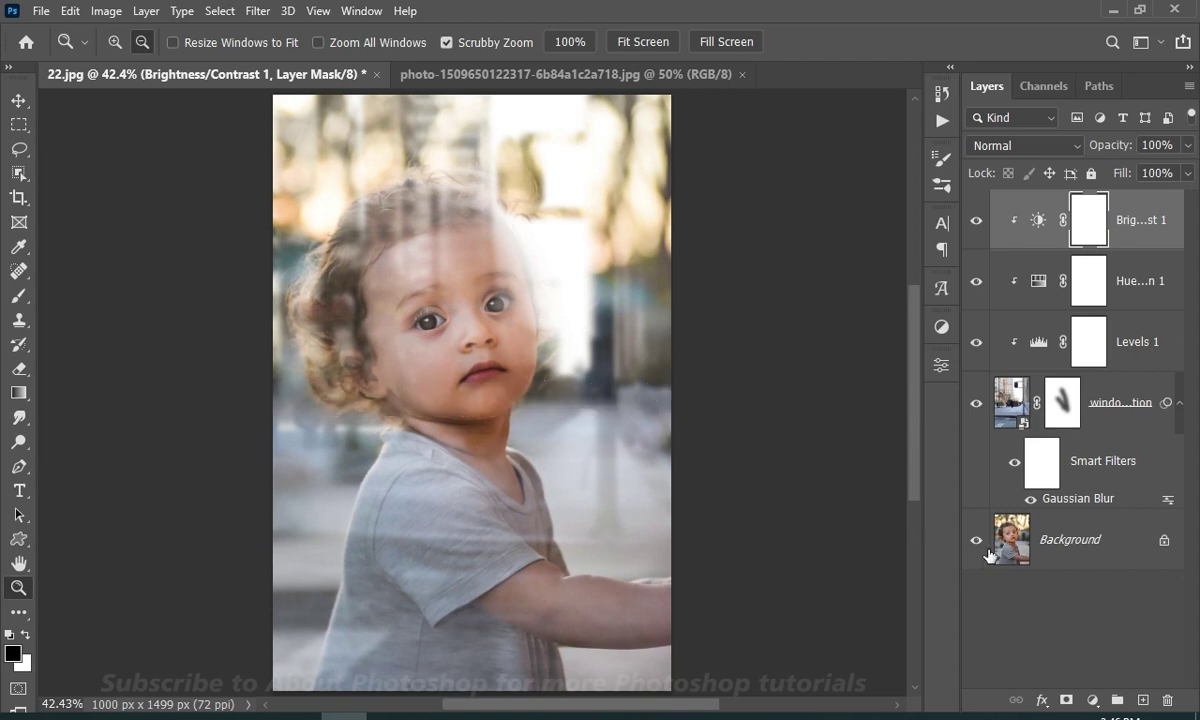
alt+click(976, 540)
alt+click(976, 540)
alt+click(976, 540)
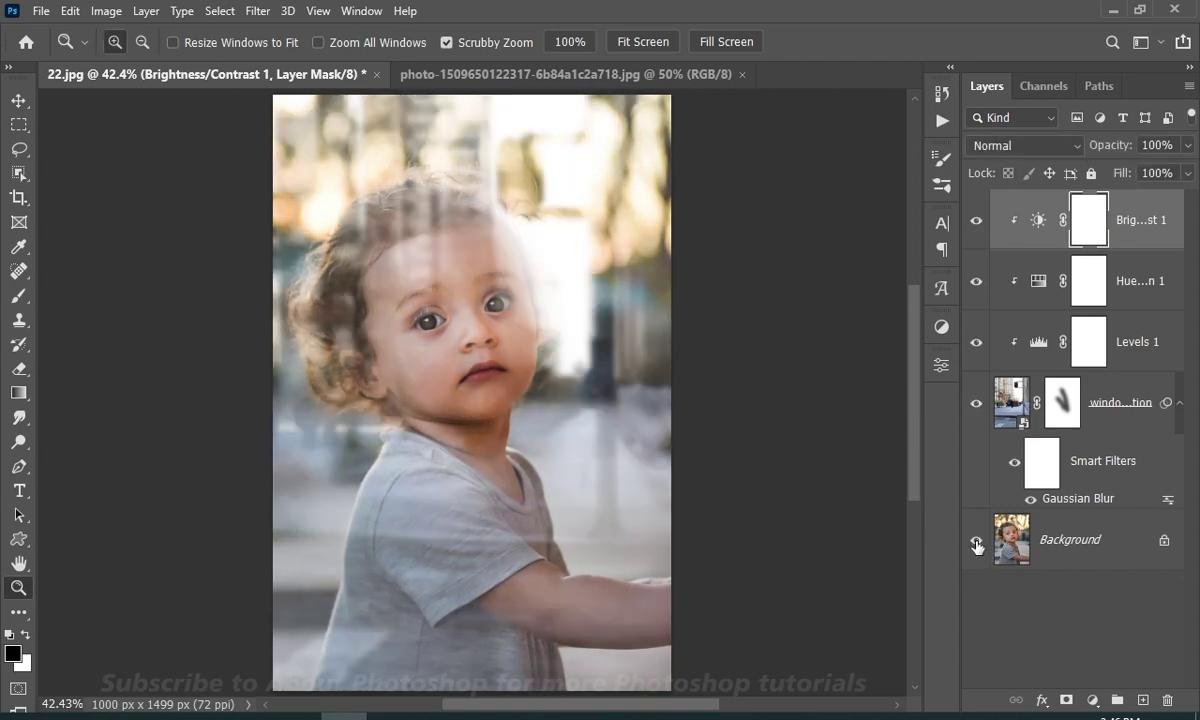